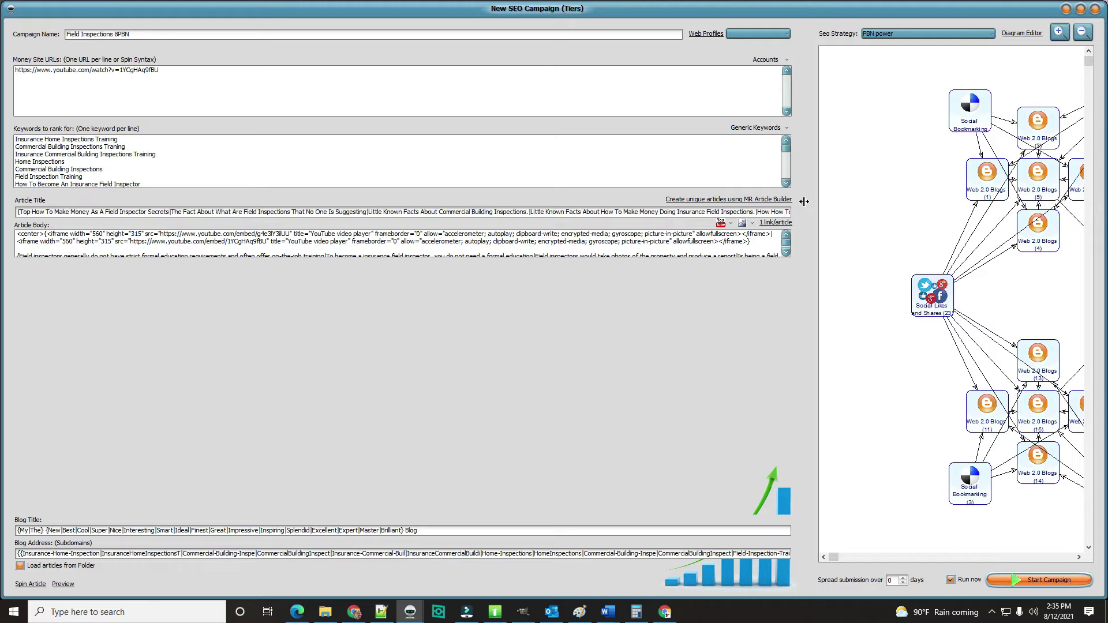
- Widen the campaign form and show the position choices for YouTube videos inserted into the article
drag(803, 201, 876, 203)
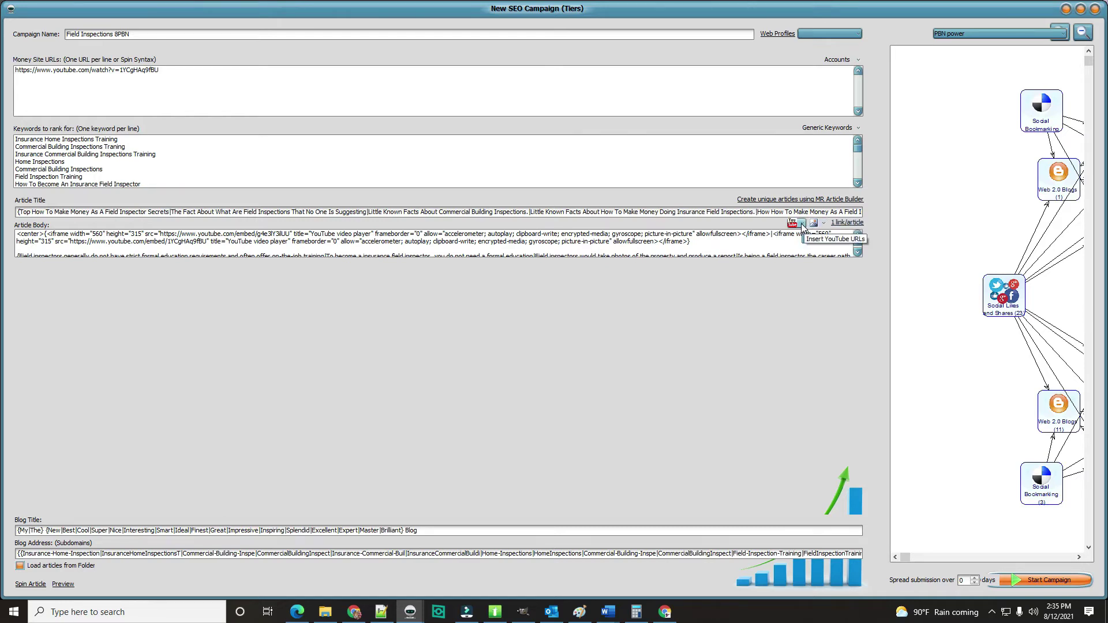
right_click(737, 307)
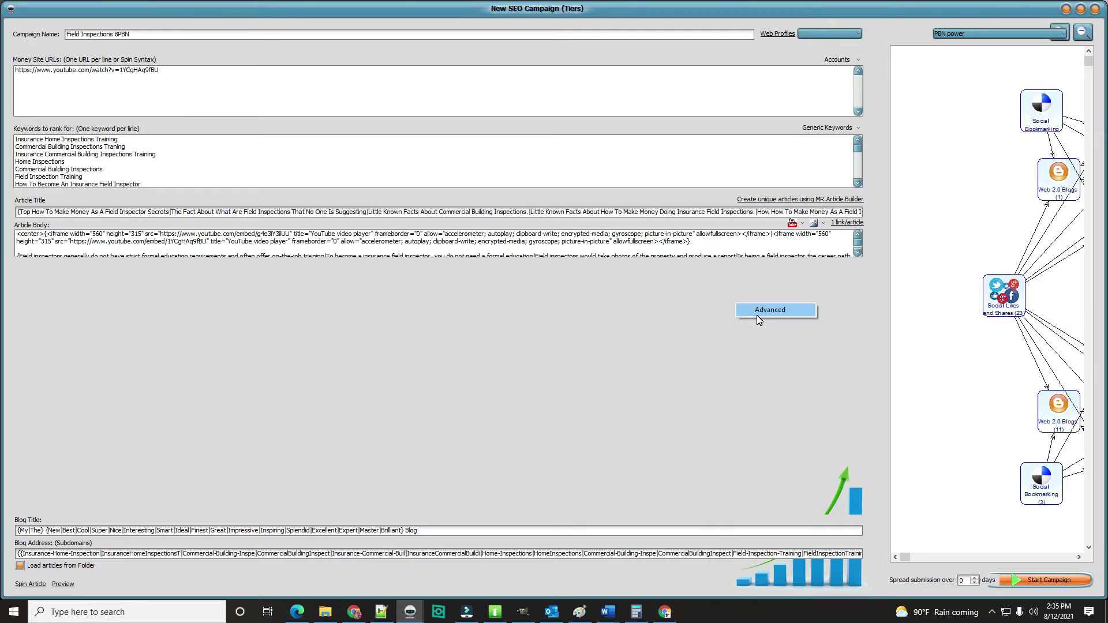
click(744, 343)
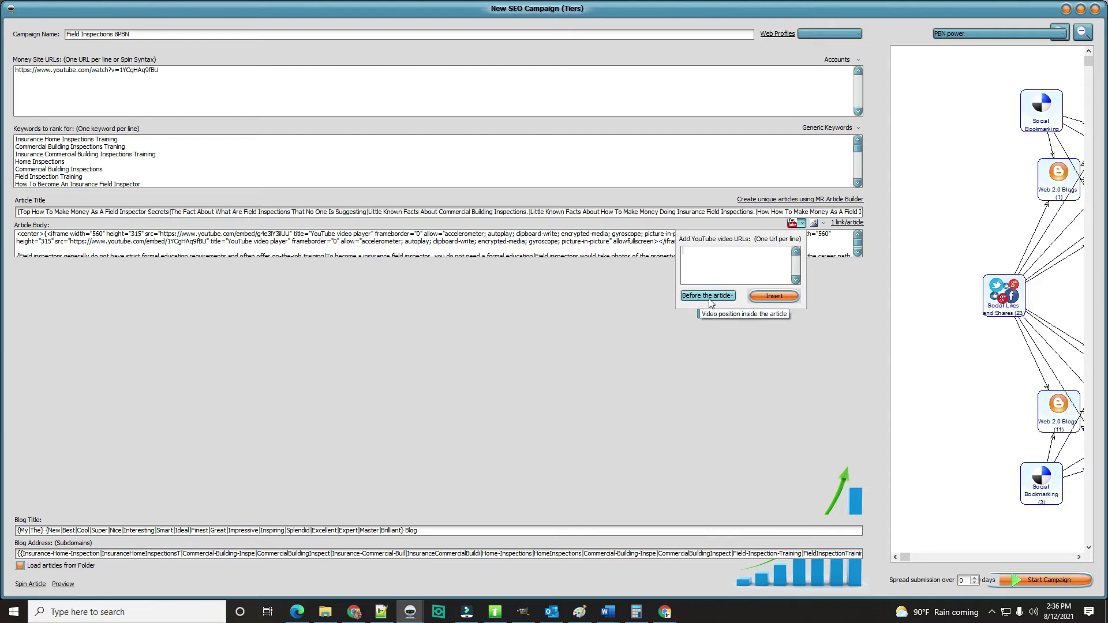
click(731, 296)
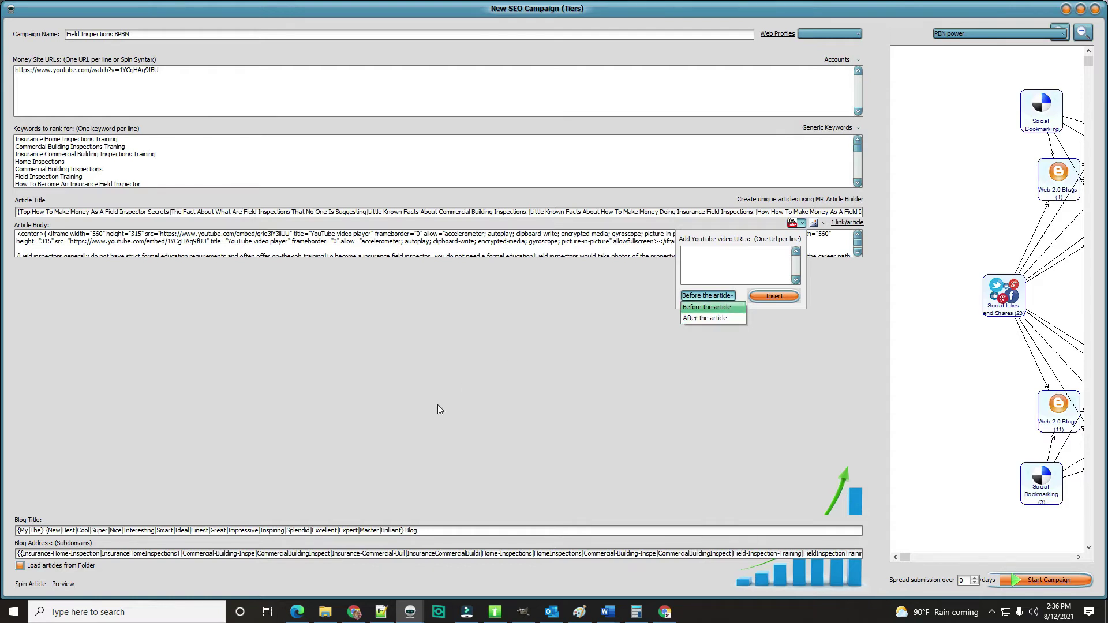
- Preview the spun article in a maximized window and look through its embedded videos and keyword links
click(65, 585)
click(63, 584)
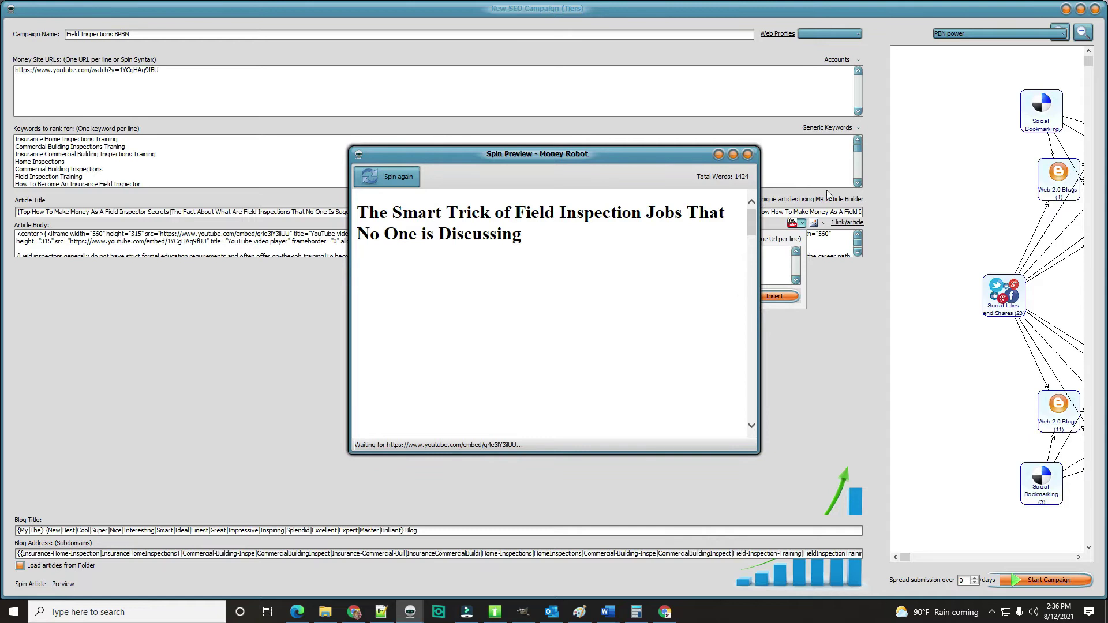
click(733, 154)
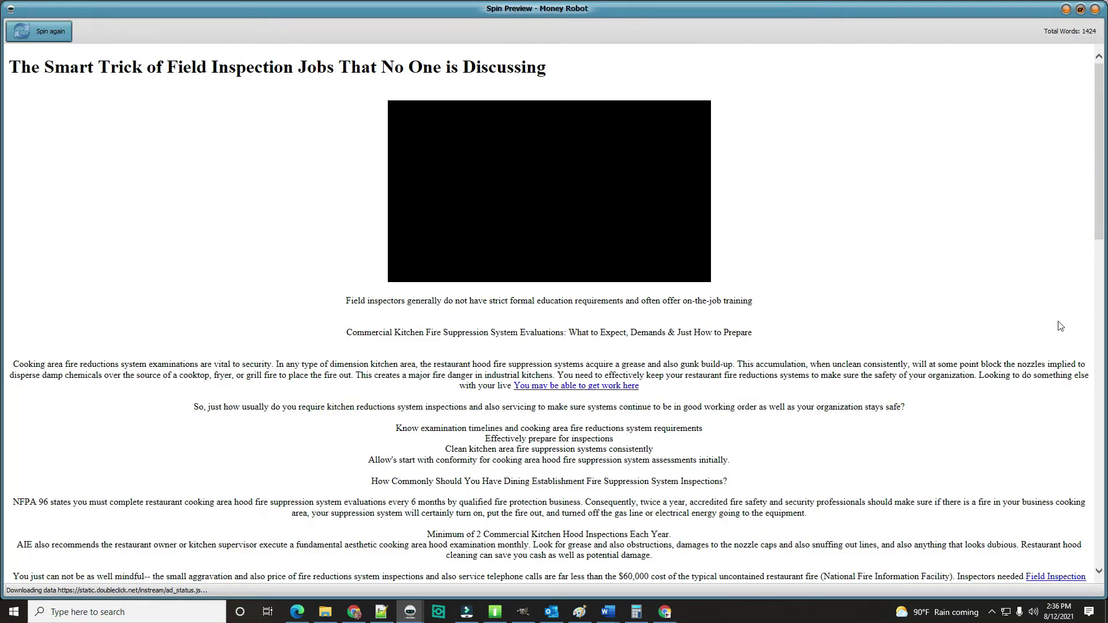
scroll(3, 243, down, 5)
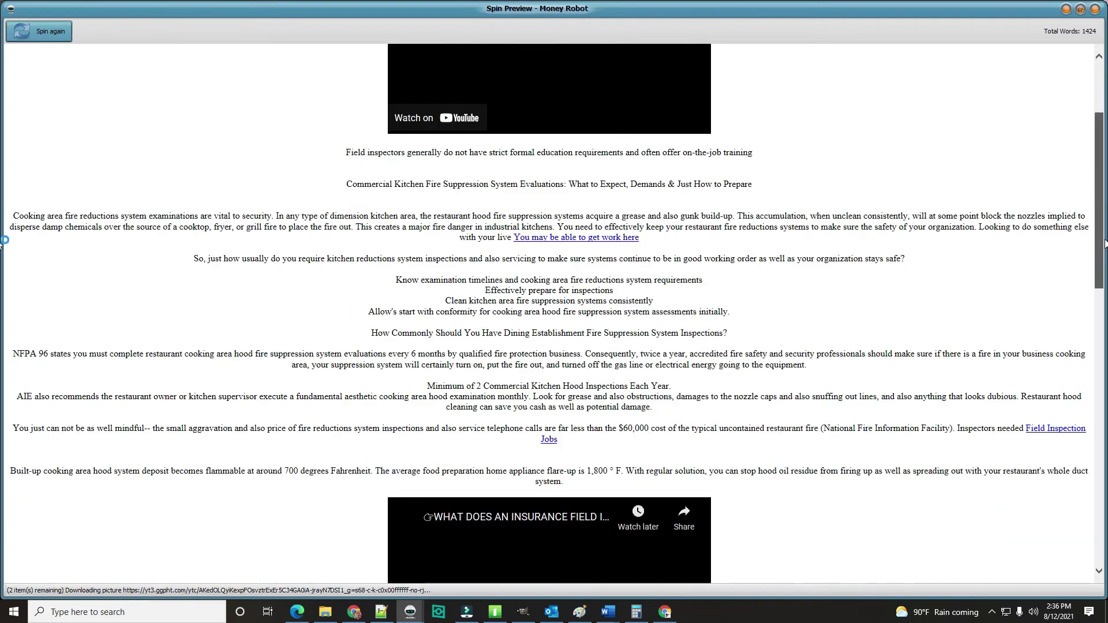
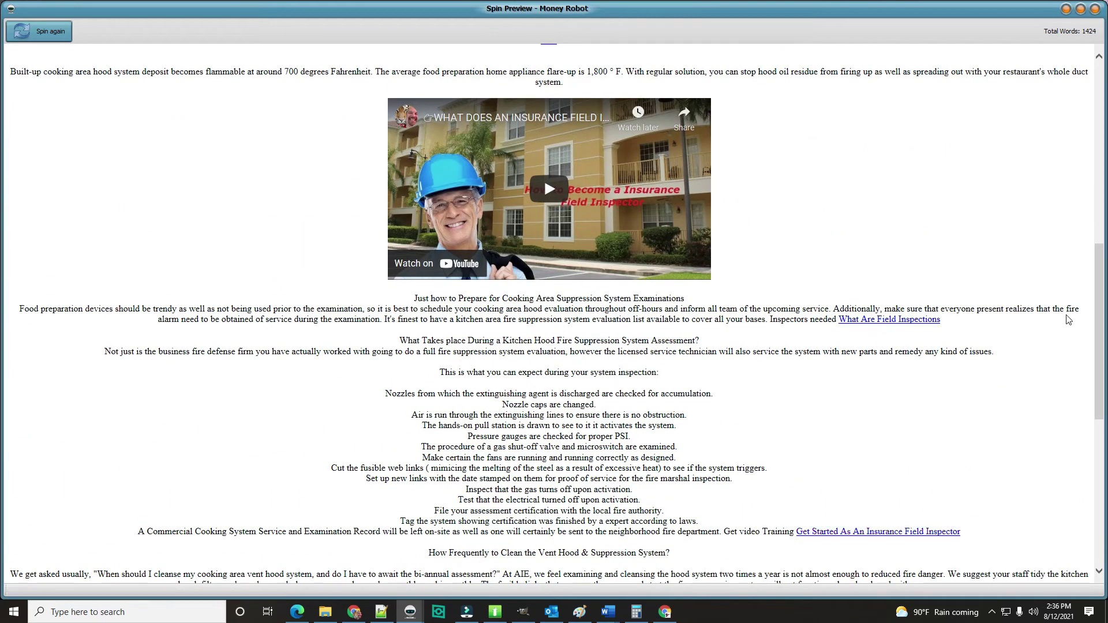
drag(1101, 335, 1072, 153)
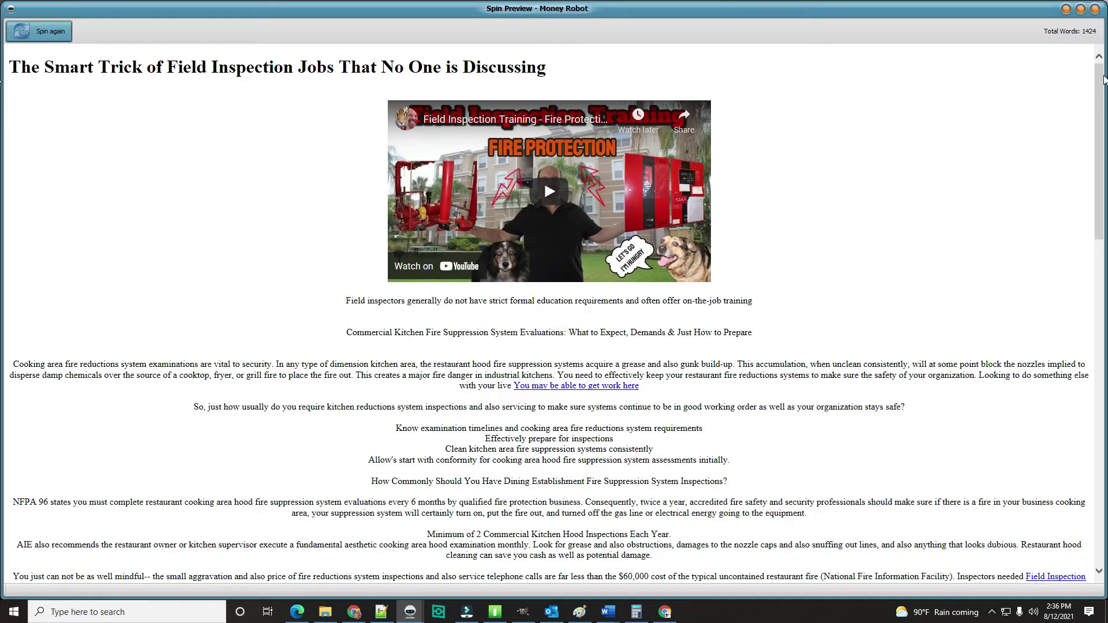
drag(1099, 88, 251, 330)
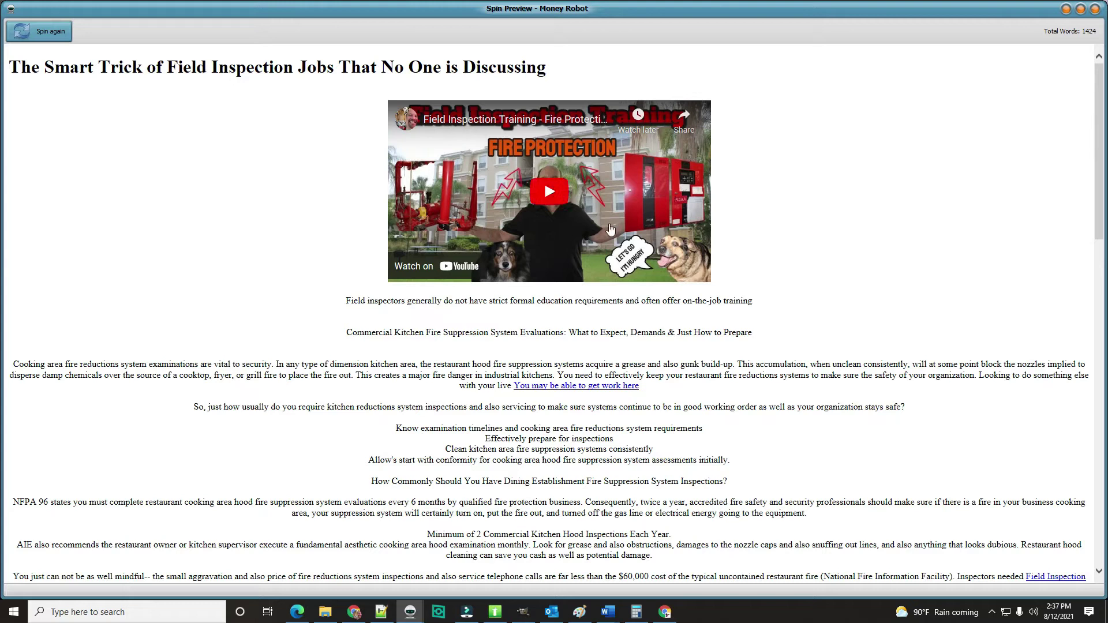
drag(1102, 129, 1102, 344)
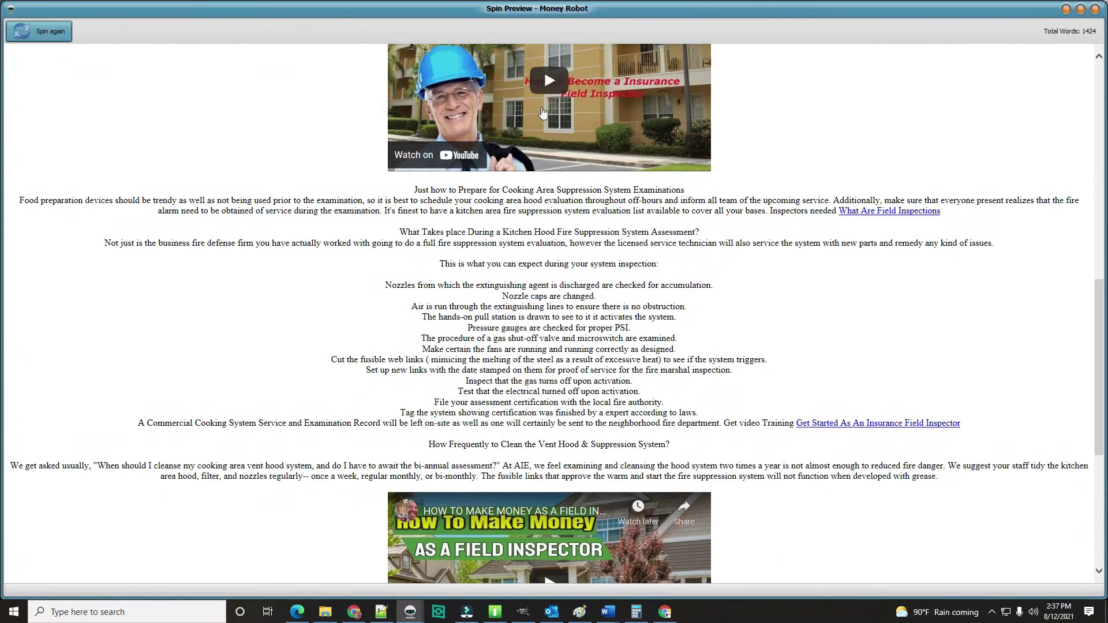
- Play and pause the embedded video about making money as a field inspector, and review the article text above it
click(472, 542)
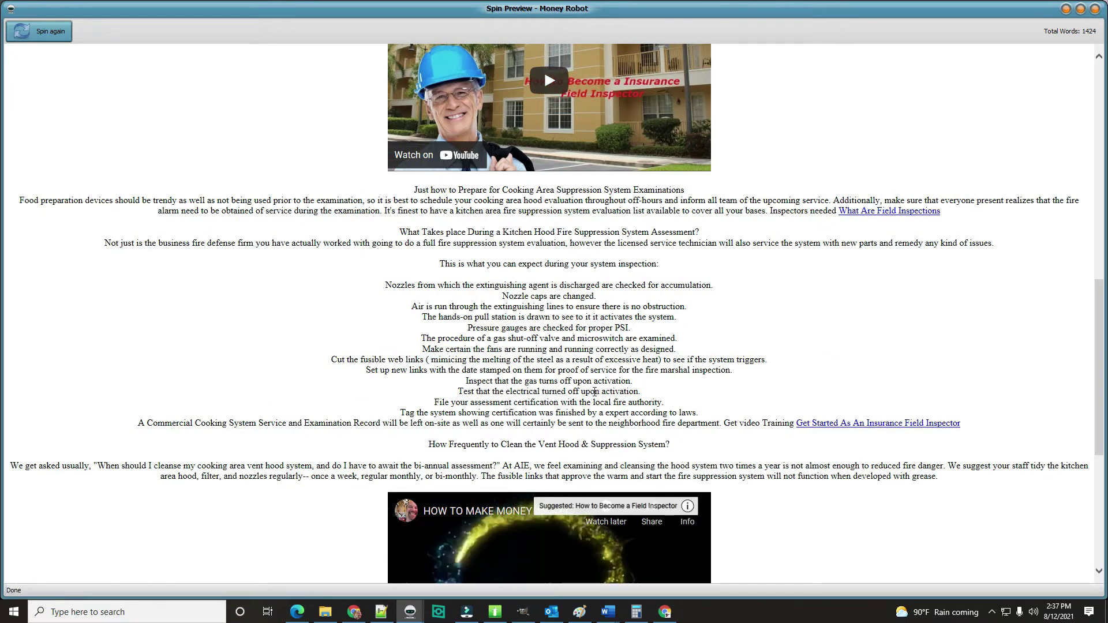
scroll(547, 562, down, 3)
click(547, 561)
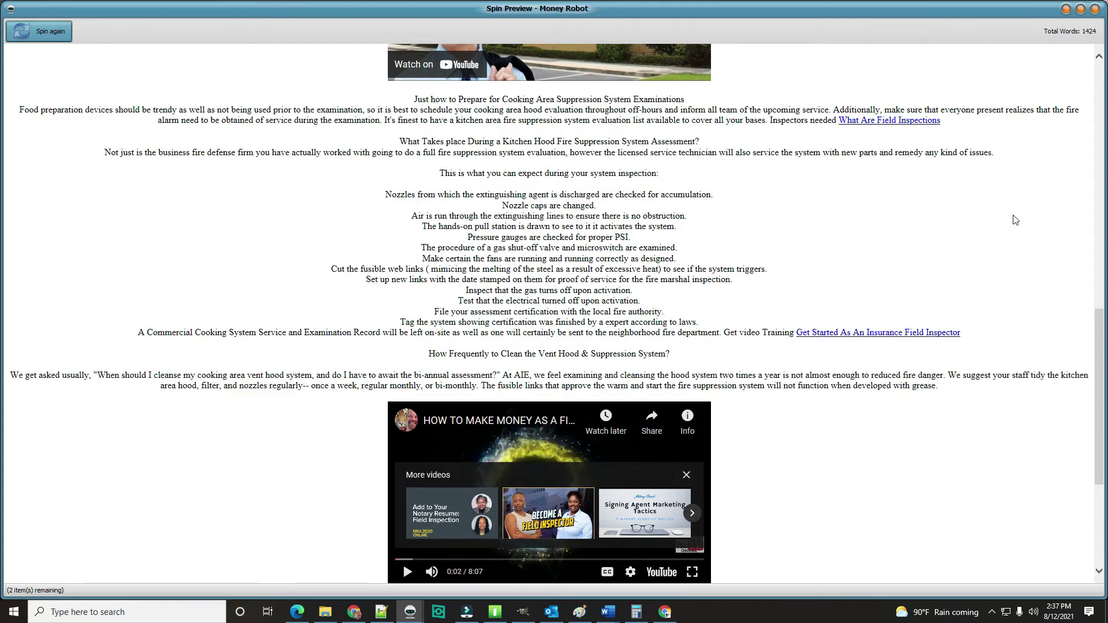
scroll(889, 317, up, 3)
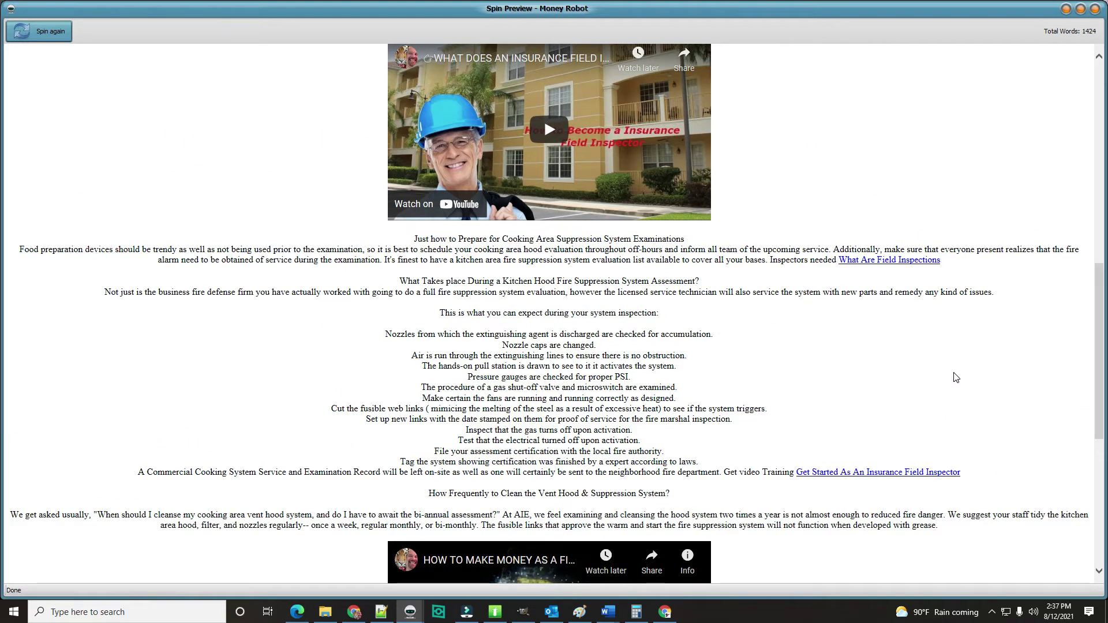
drag(1100, 324, 1099, 296)
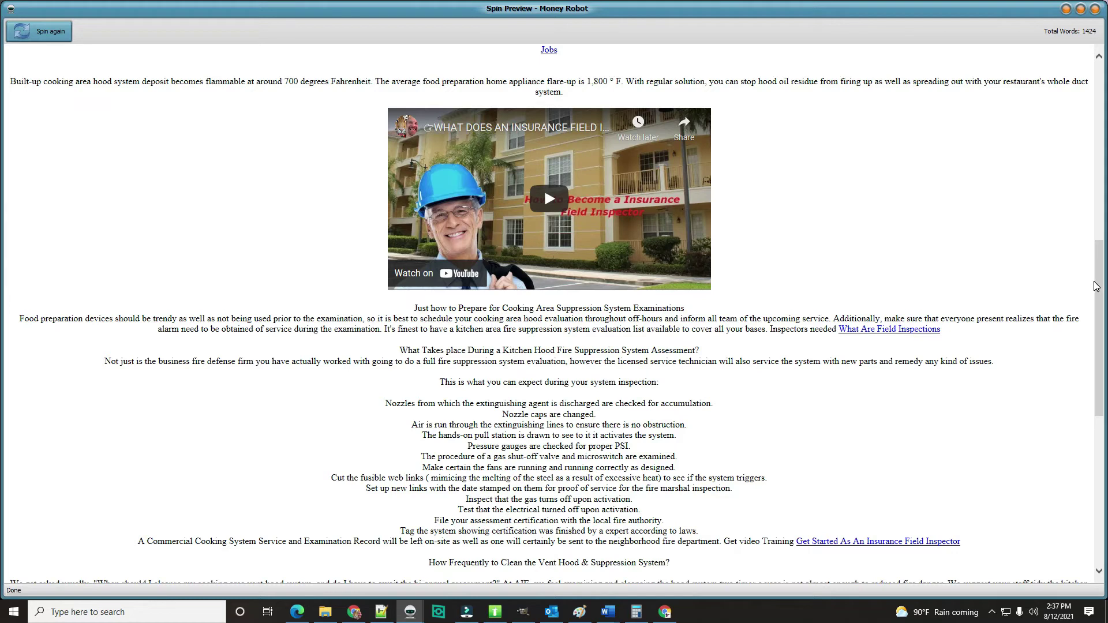
- Switch to Notepad++ and highlight the tool links from Traffic Travis to Thumbnail Blaster in Money Robot .txt, lines 20 to 26
click(381, 616)
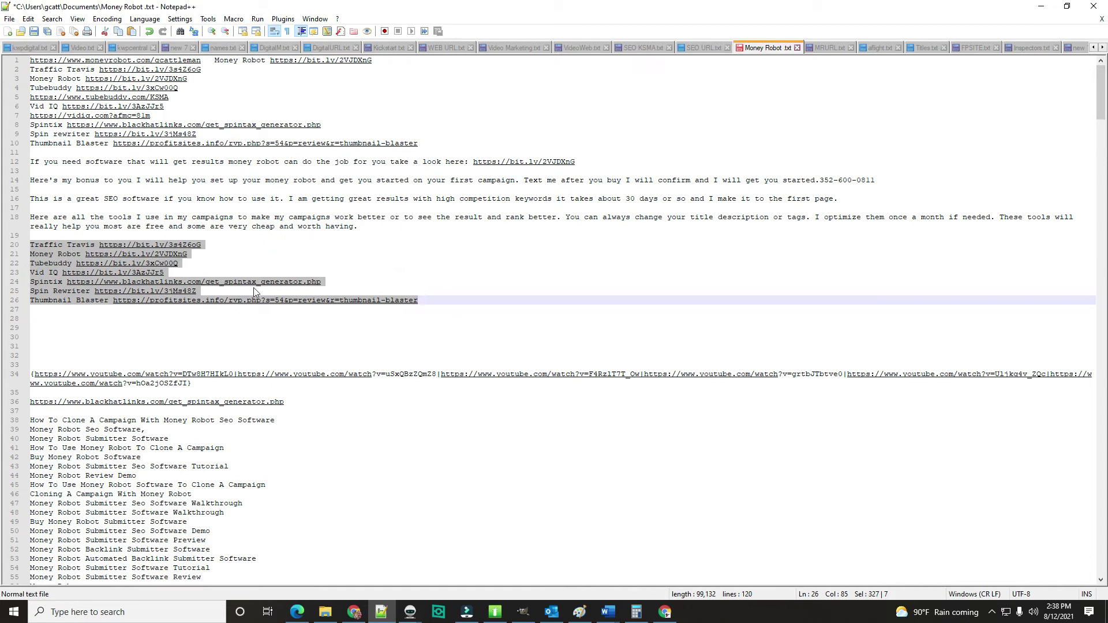
drag(431, 298, 30, 244)
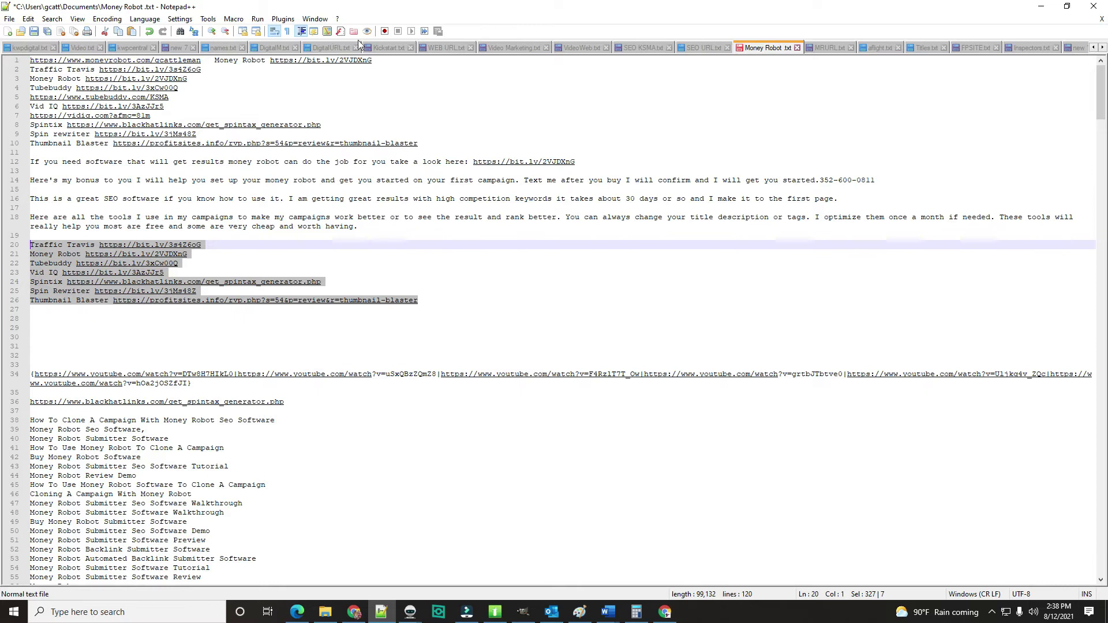
click(1042, 10)
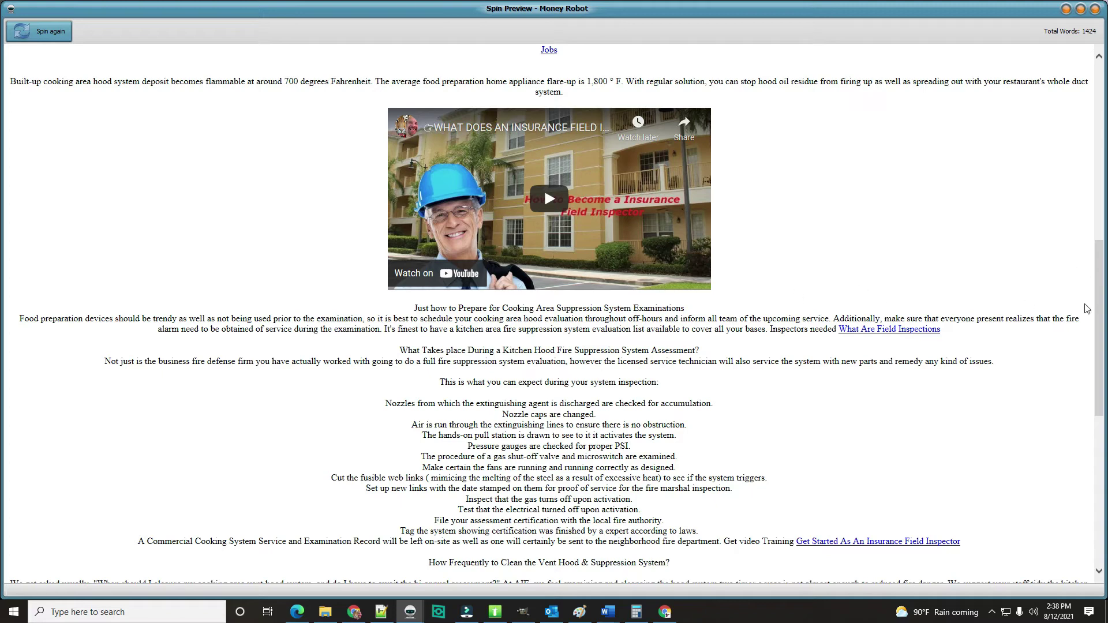
- Review the opening section of the spun article preview and minimize the preview window
click(1102, 267)
drag(1102, 266, 1085, 99)
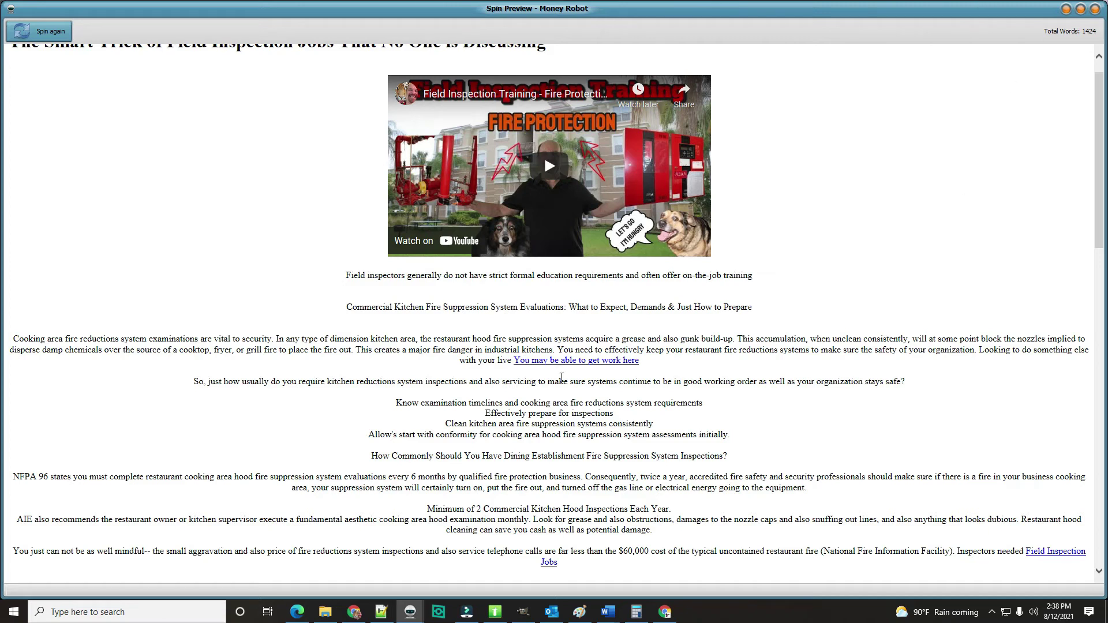
click(1065, 10)
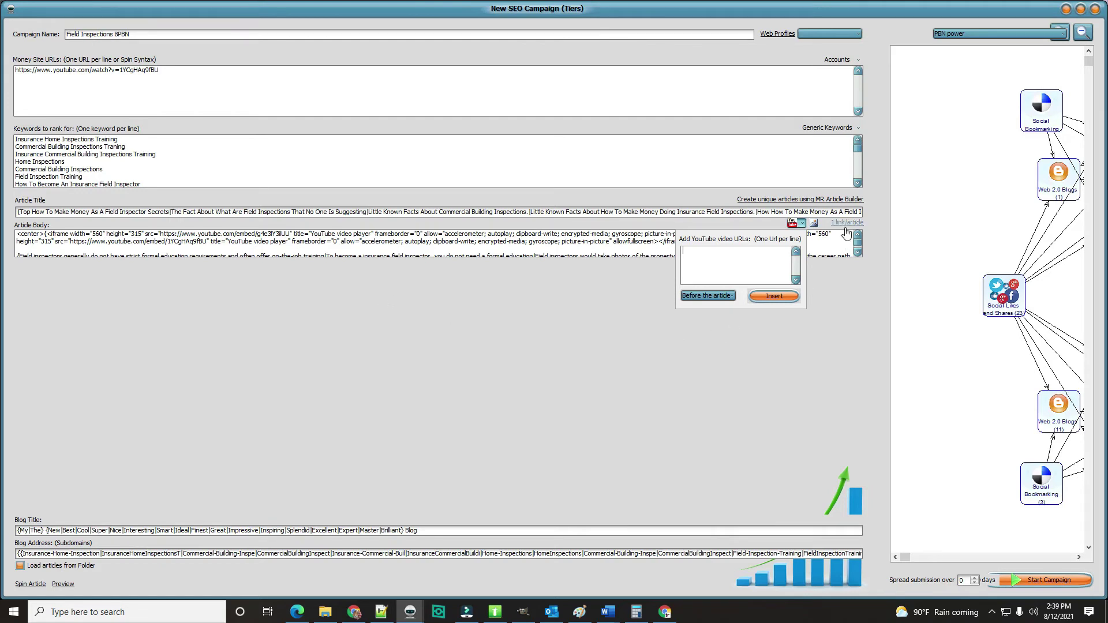
- Open the form for adding image URLs to the article and examine its position choices
click(818, 225)
click(732, 296)
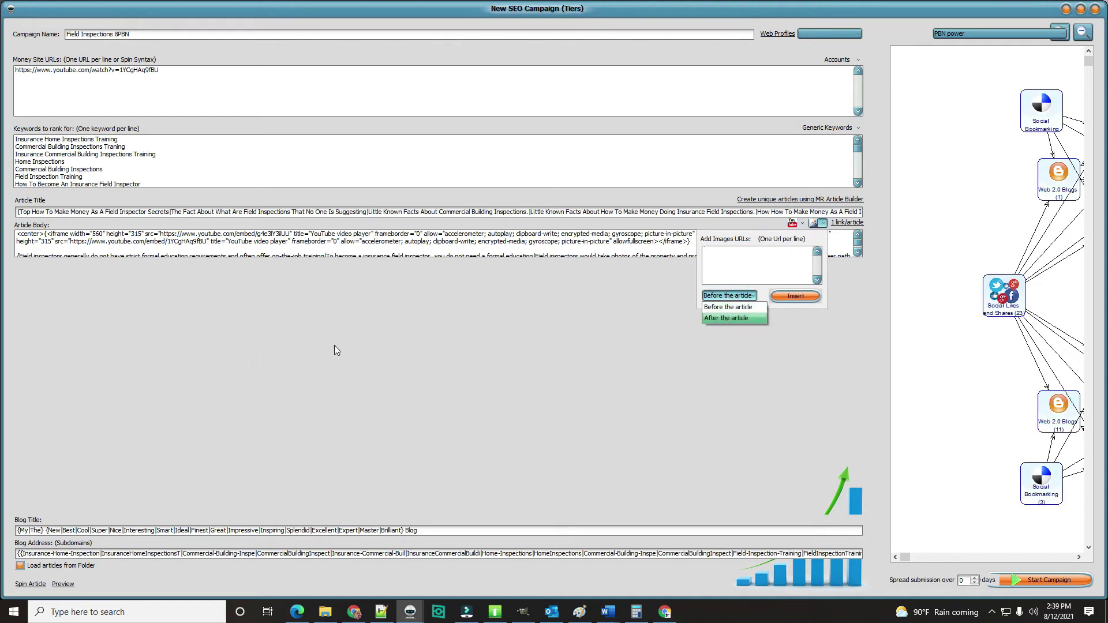
key(Up)
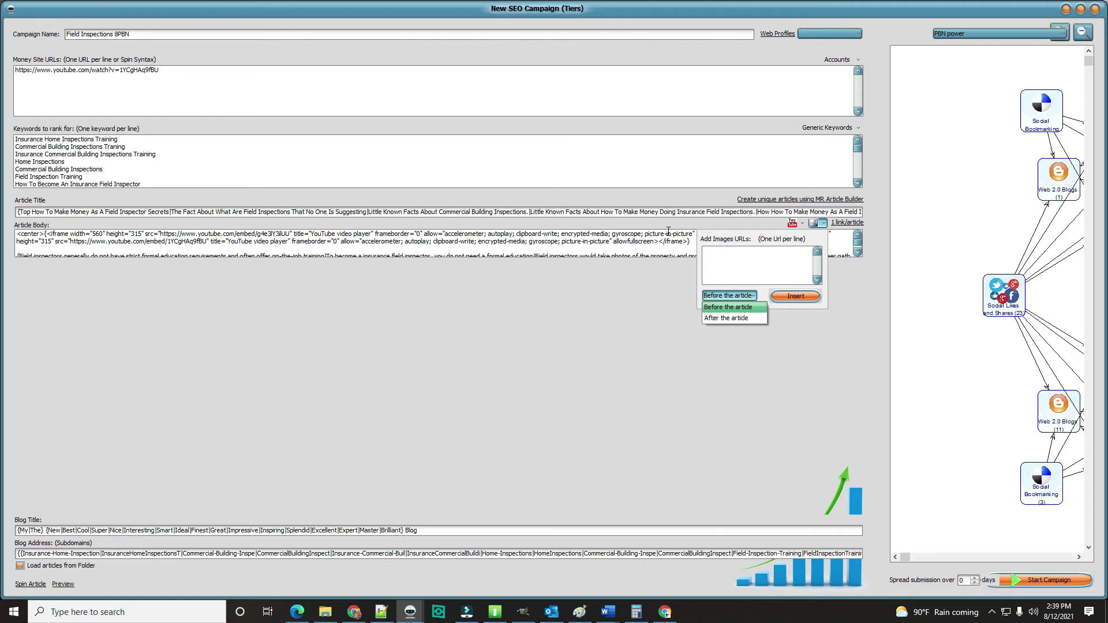
- Set the article to 1 link per article (default) and dismiss the image URL form
click(847, 225)
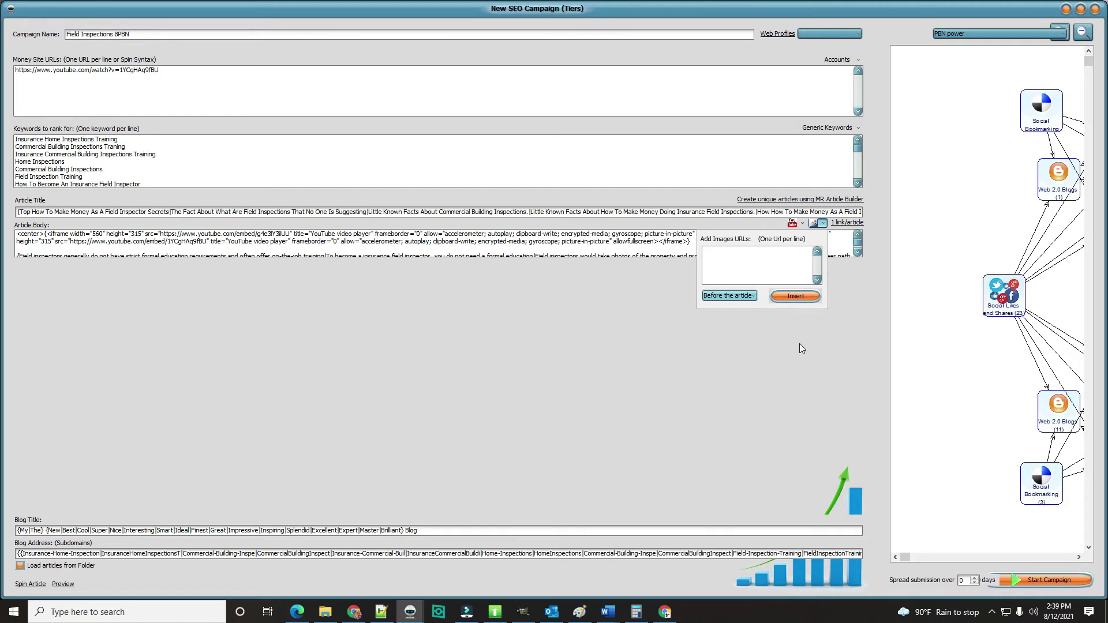
click(846, 223)
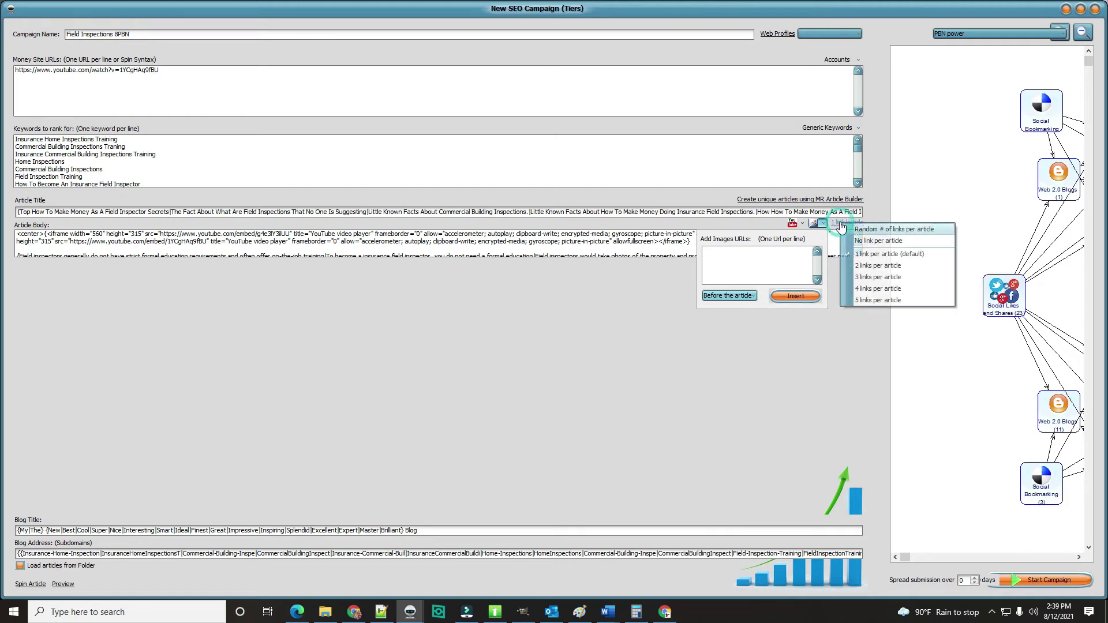
click(878, 253)
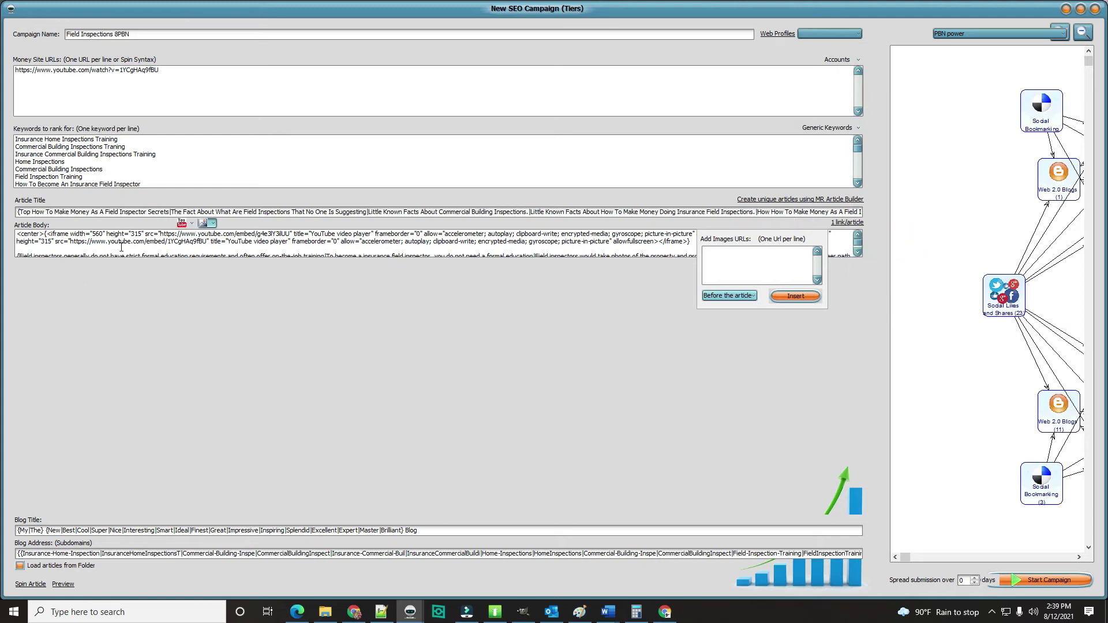
click(794, 352)
- Highlight the money site URL and the first two keywords to compare the link target with its anchor keywords
drag(171, 70, 24, 66)
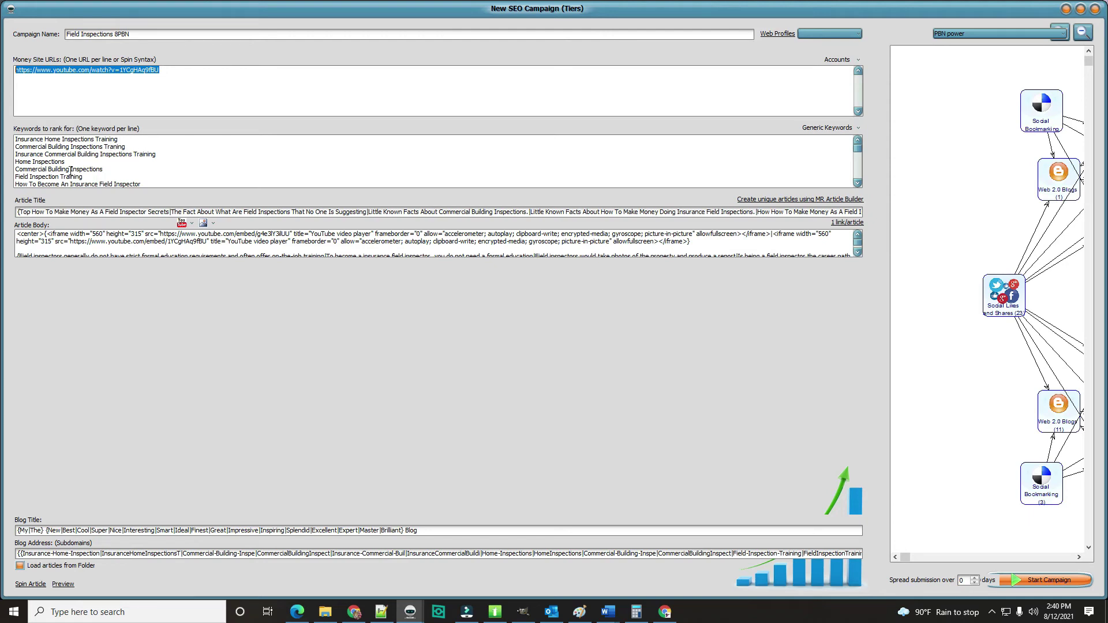
drag(118, 140, 14, 145)
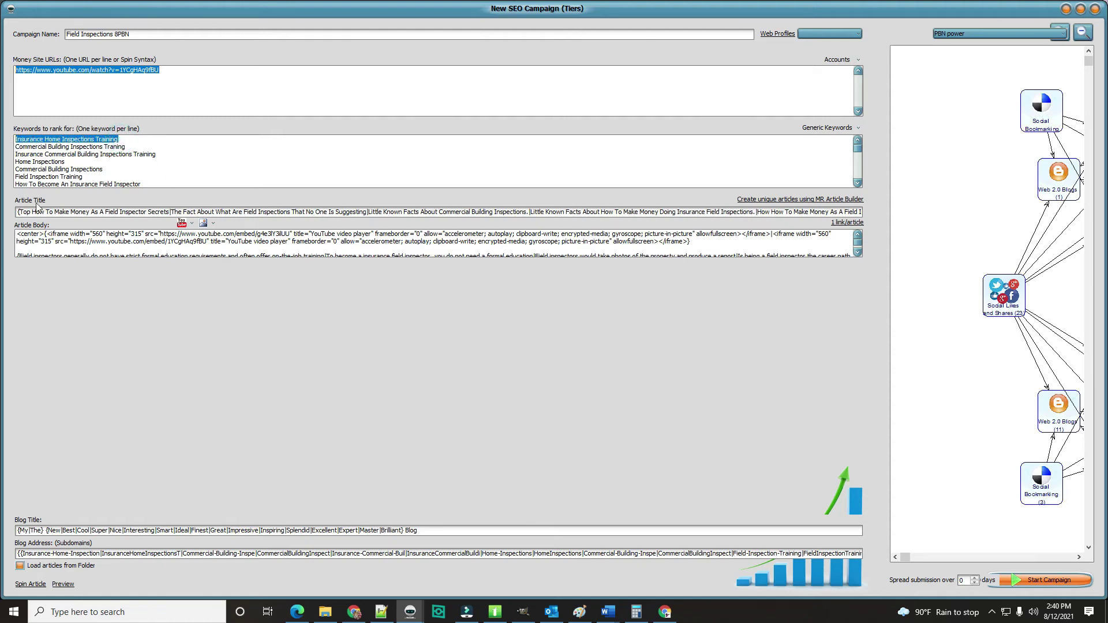
click(122, 147)
key(Right)
drag(12, 143, 126, 148)
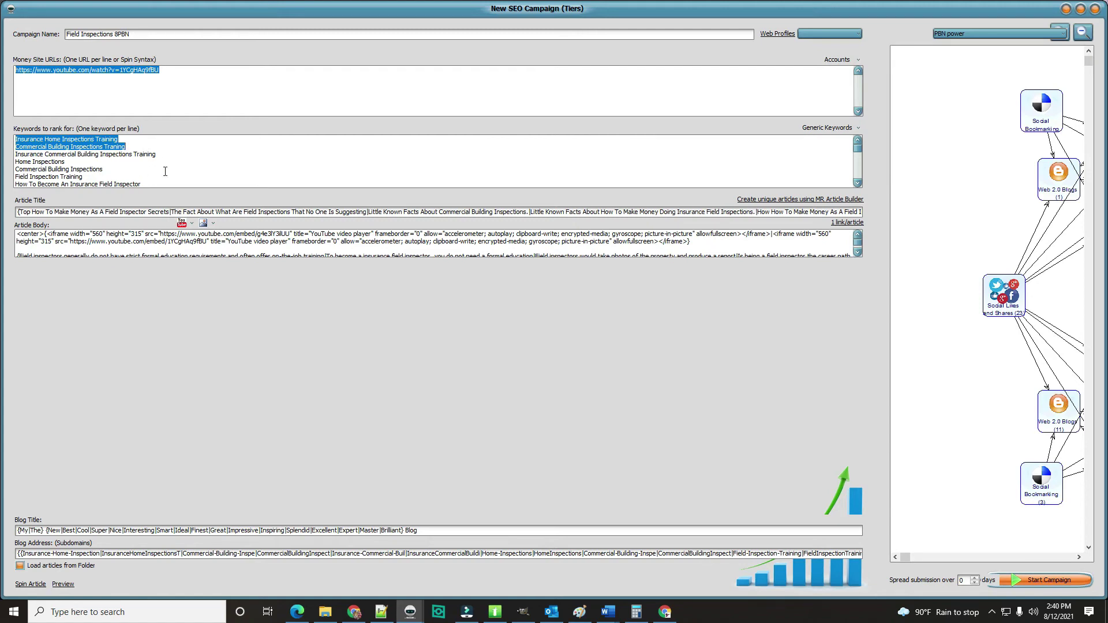
click(205, 173)
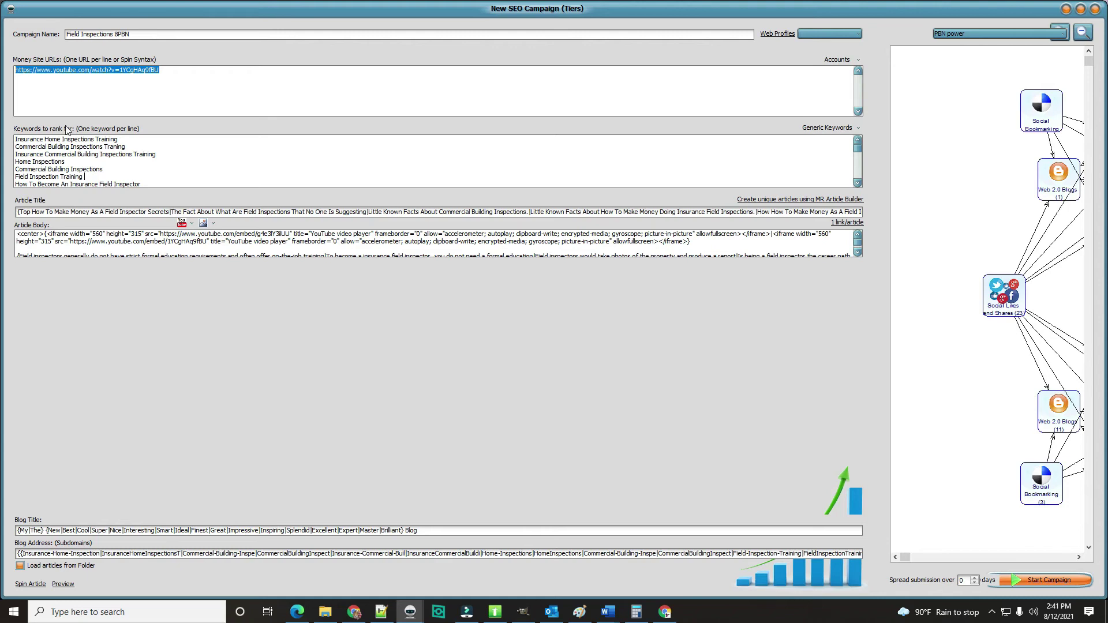
- Cut the keyword "Insurance Home Inspections Training" from the first line of the keyword list
drag(123, 139, 12, 142)
key(ctrl+c)
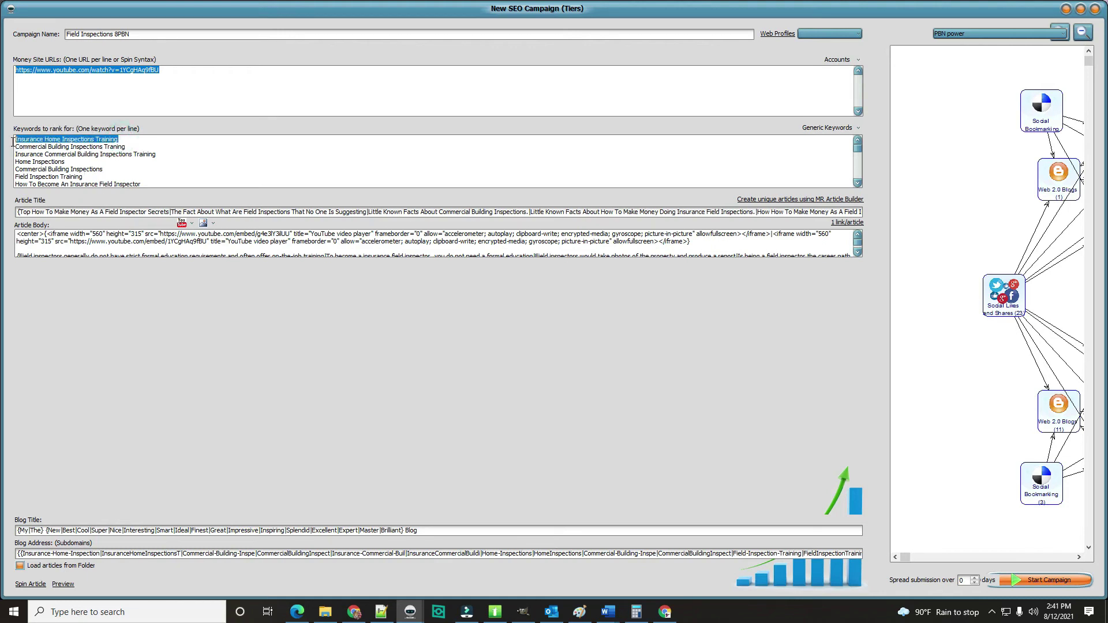
right_click(51, 138)
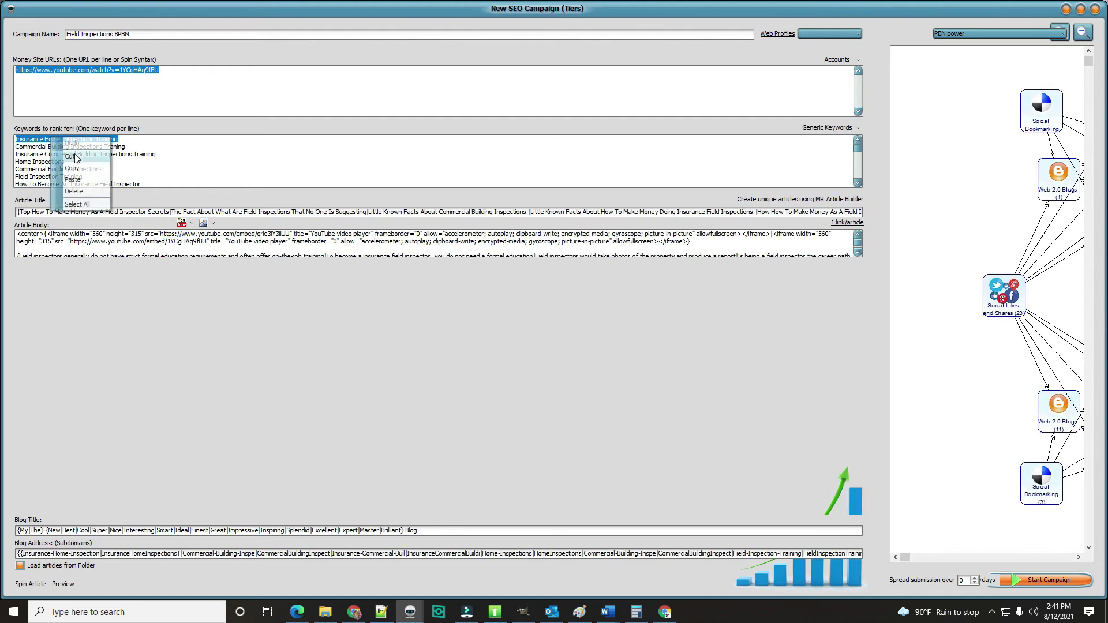
click(75, 157)
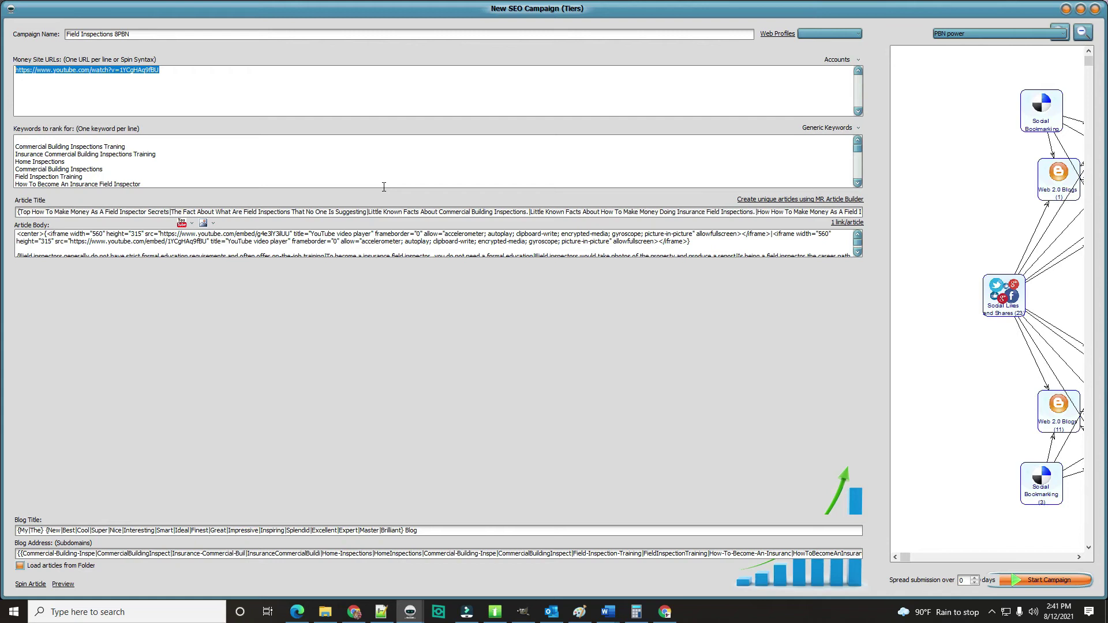
key(Return)
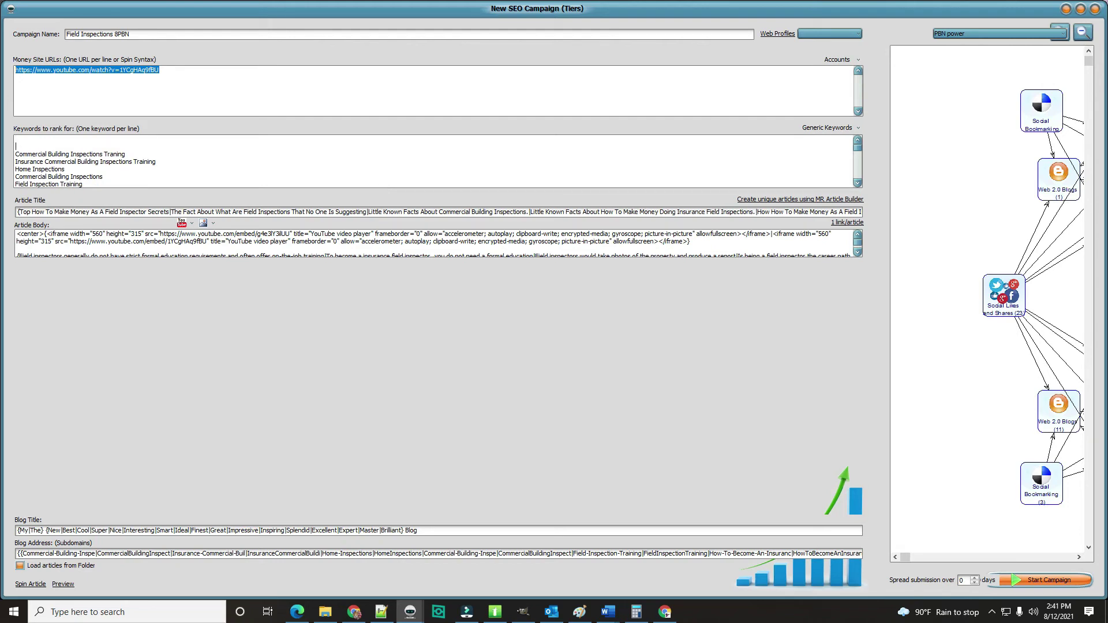
key(Delete)
key(Delete)
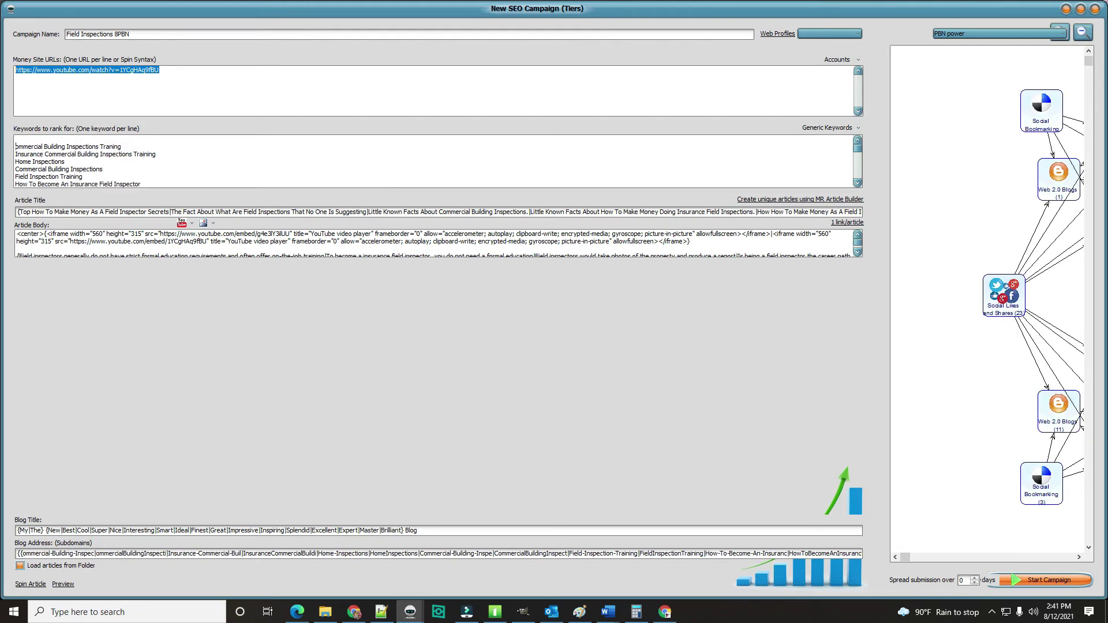
text(C)
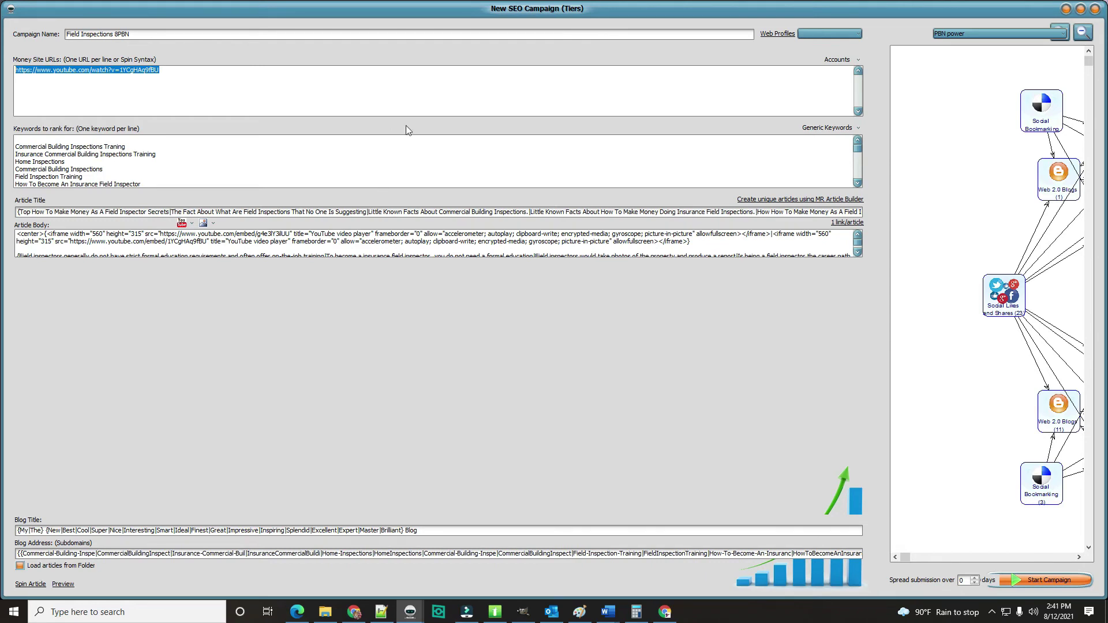
- Remove the empty first line from the keyword list and paste the cut keyword "Insurance Home Inspections Training" on a new last line
click(18, 138)
key(Delete)
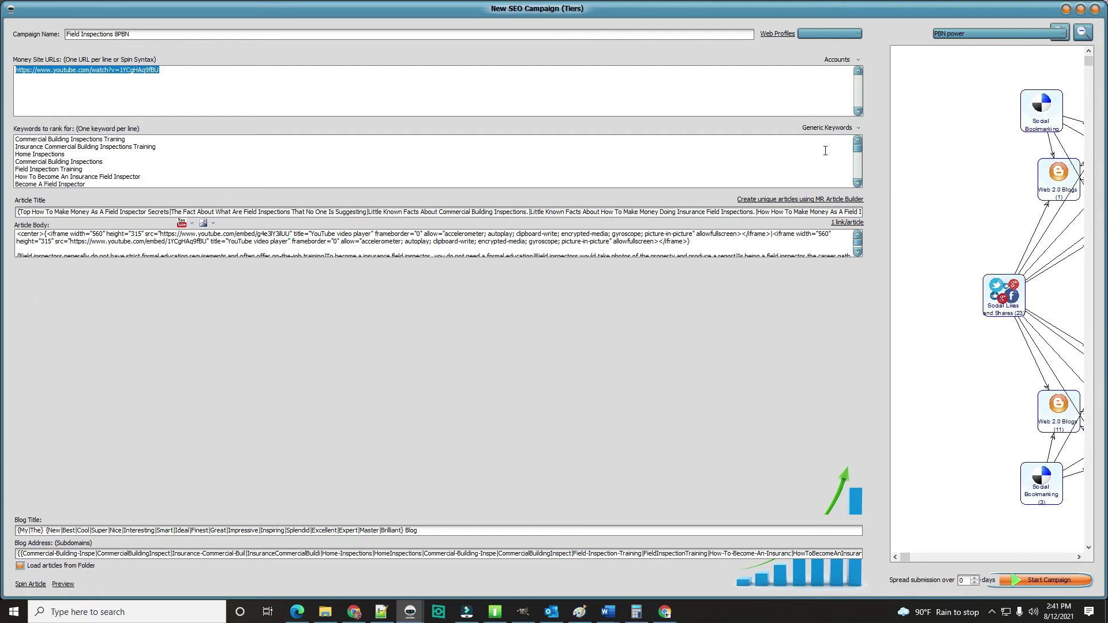
scroll(854, 150, down, 3)
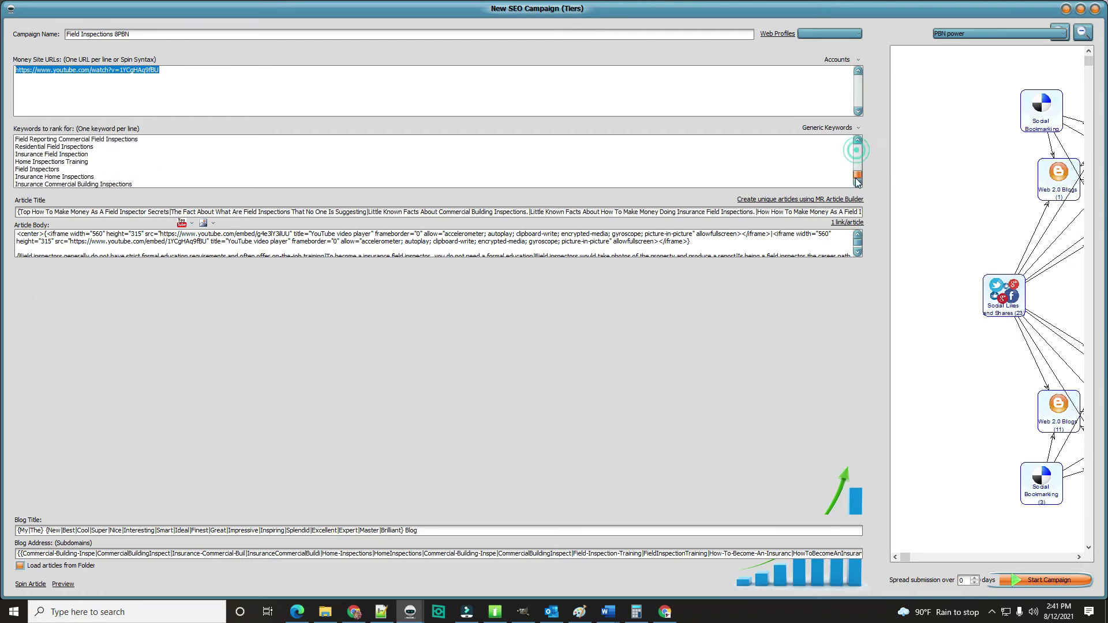
click(141, 183)
key(Return)
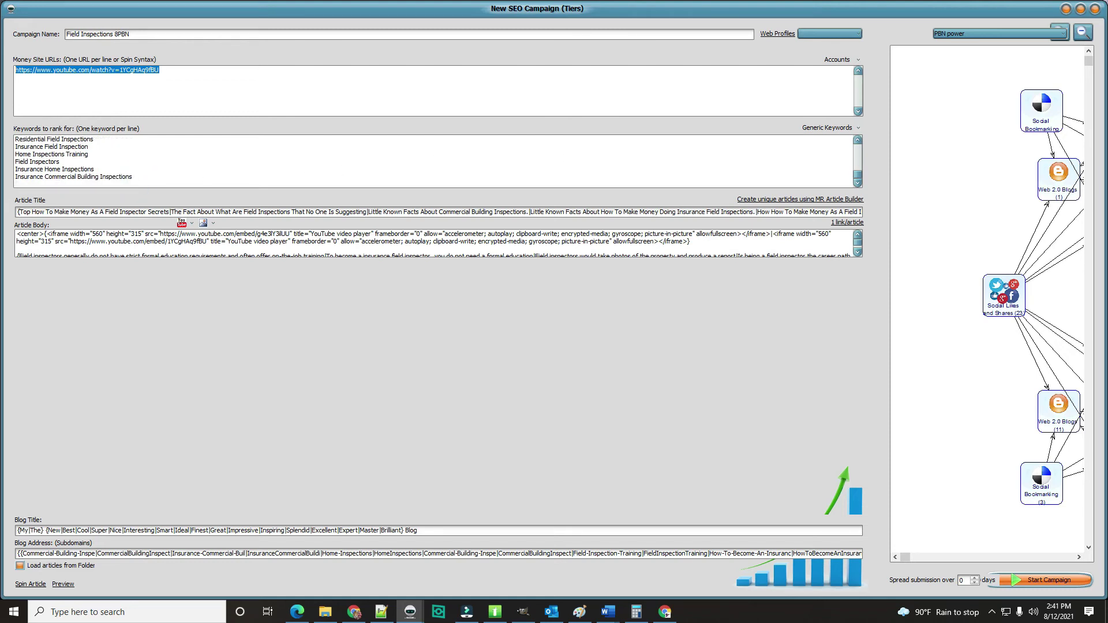
right_click(24, 184)
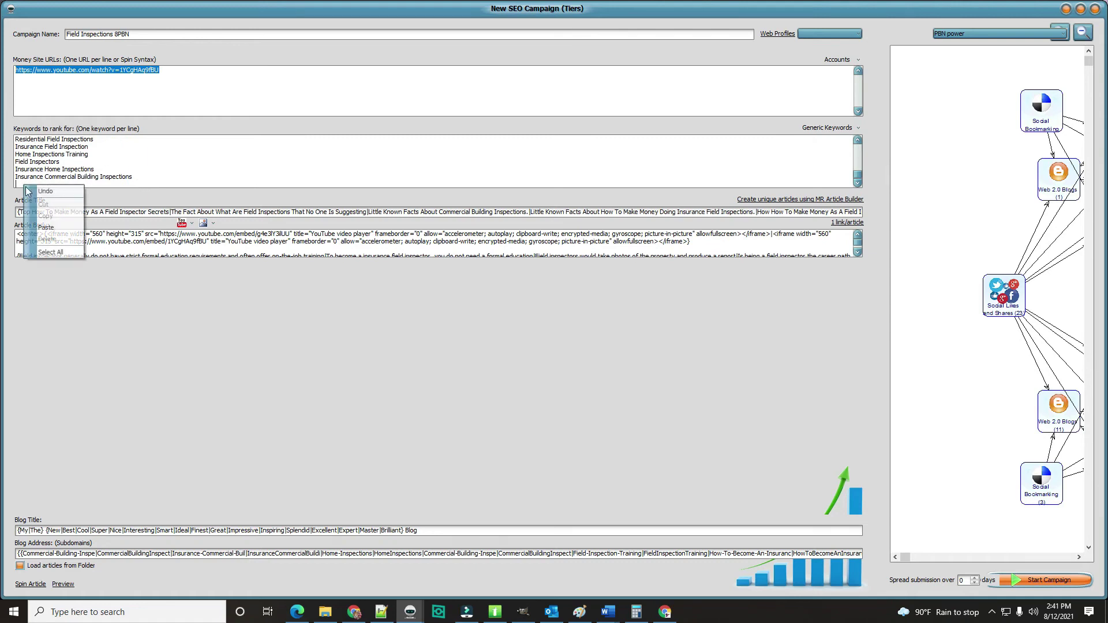
click(56, 229)
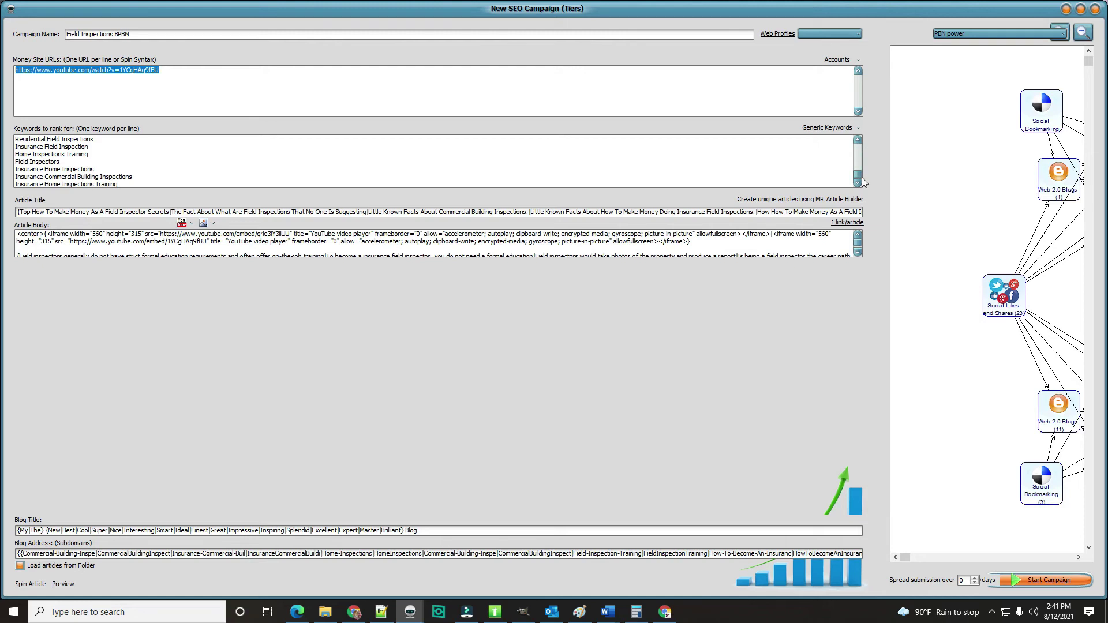
drag(858, 177, 859, 150)
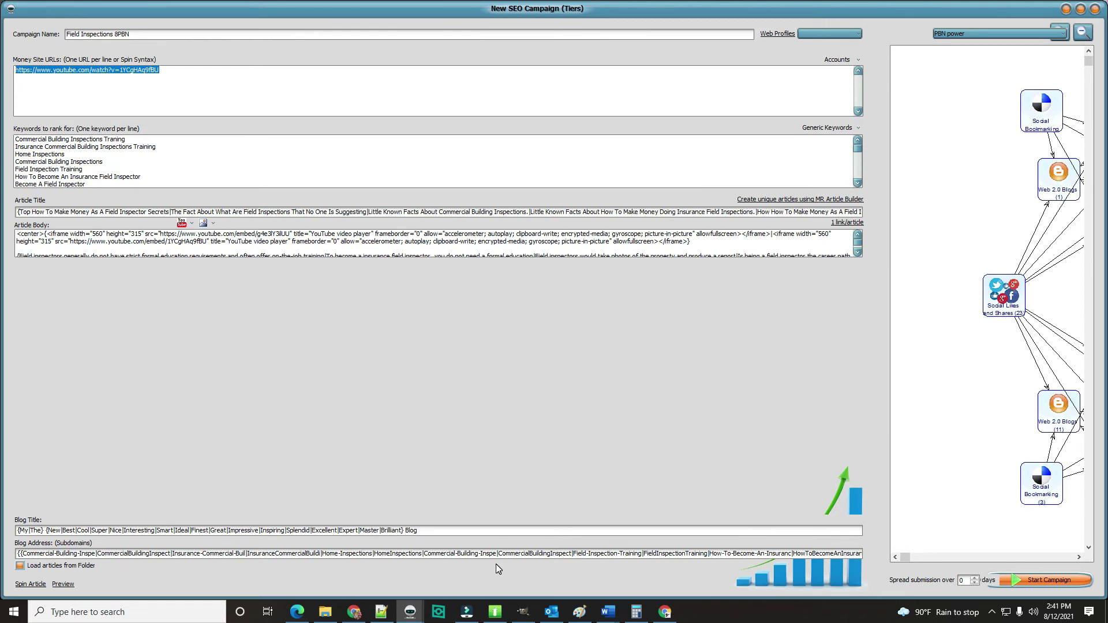
- Turn the campaign form's Advanced options off and back on to compare the two layouts
click(849, 227)
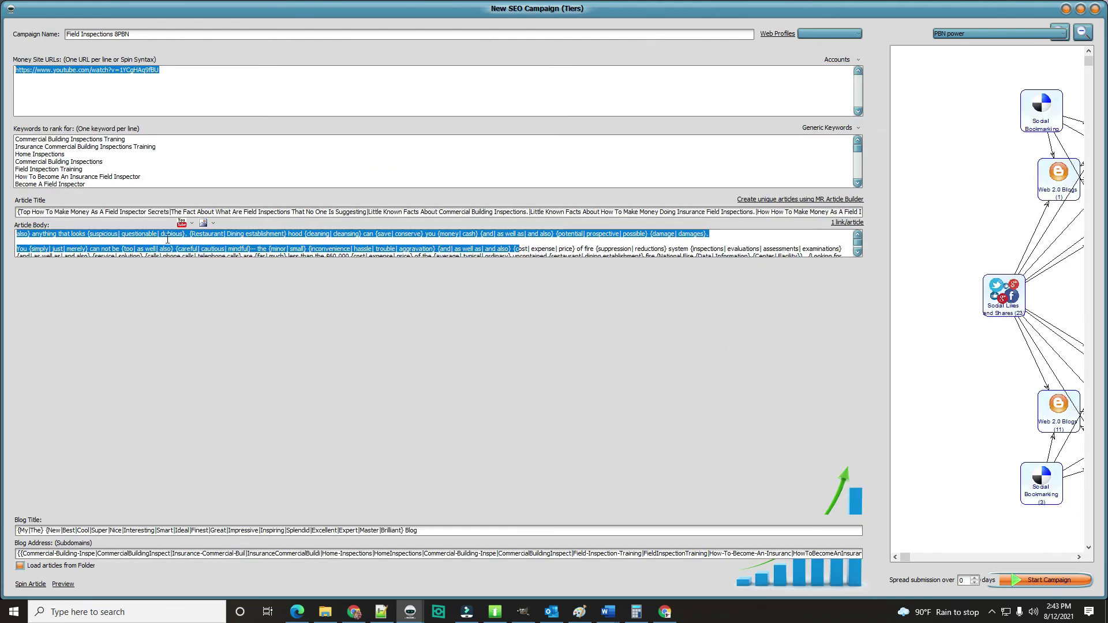
right_click(433, 333)
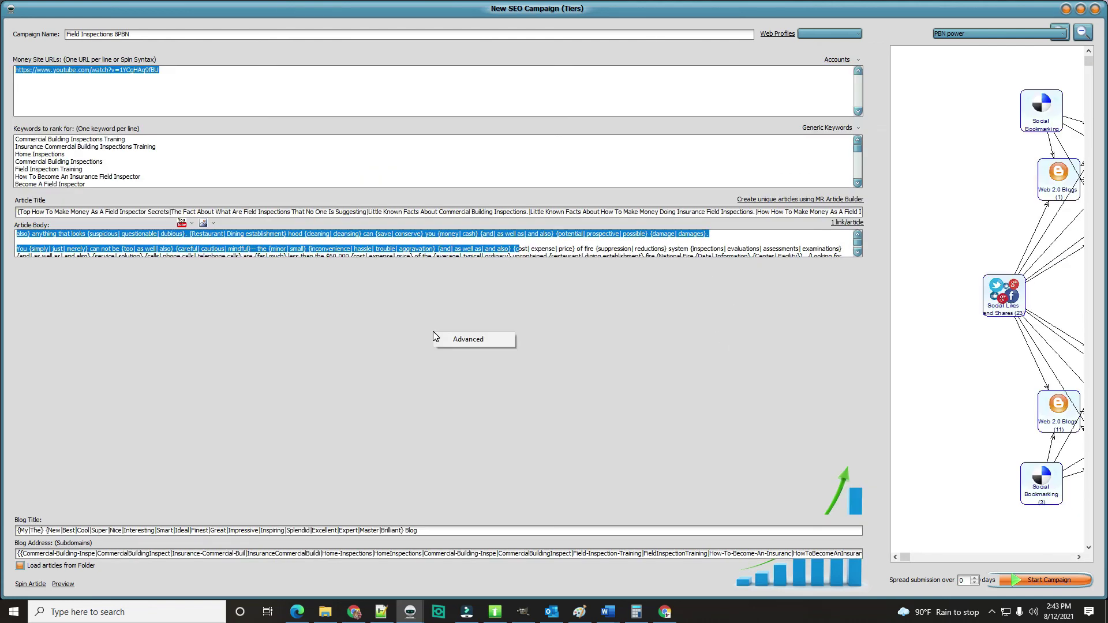
click(469, 340)
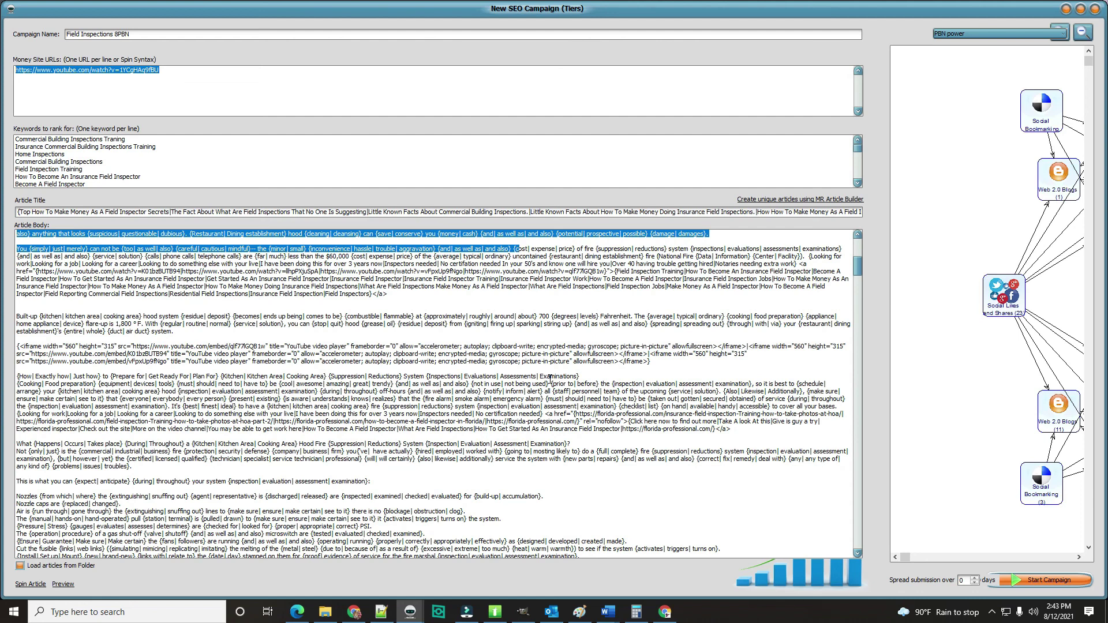
right_click(721, 57)
click(757, 67)
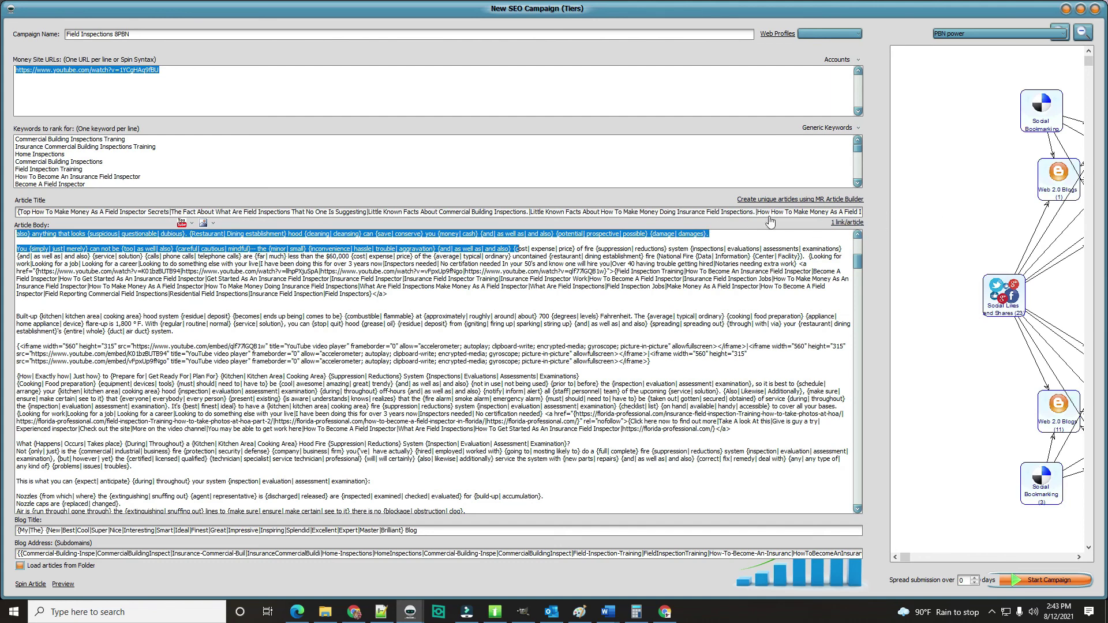
- Examine the links-per-article choices without changing the setting, and open the form for adding YouTube video URLs to the article
click(847, 222)
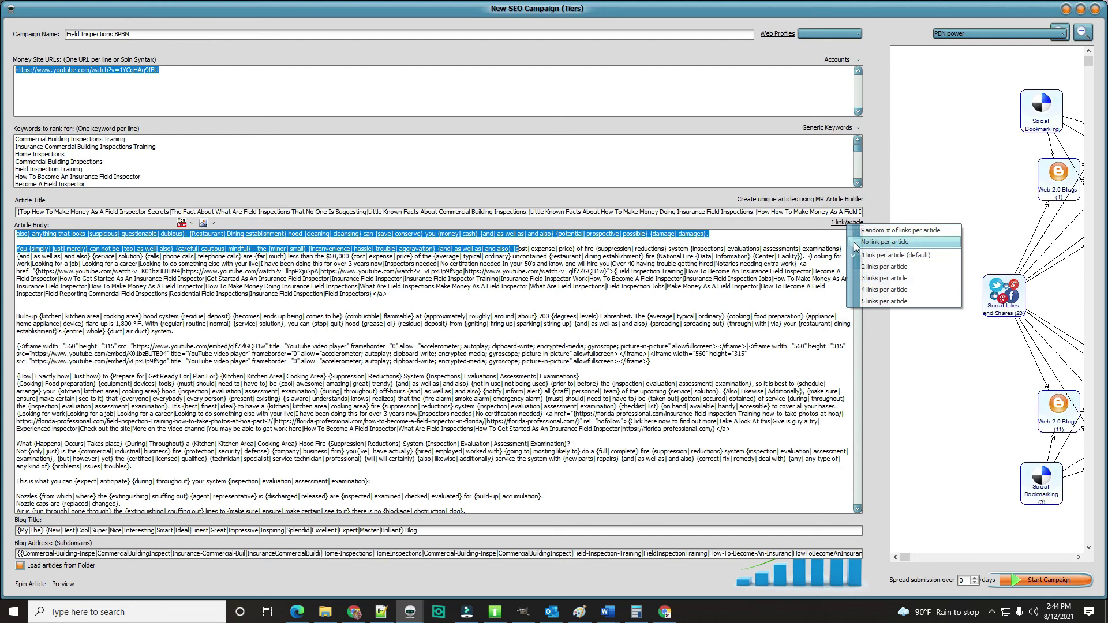
key(Down)
key(Down)
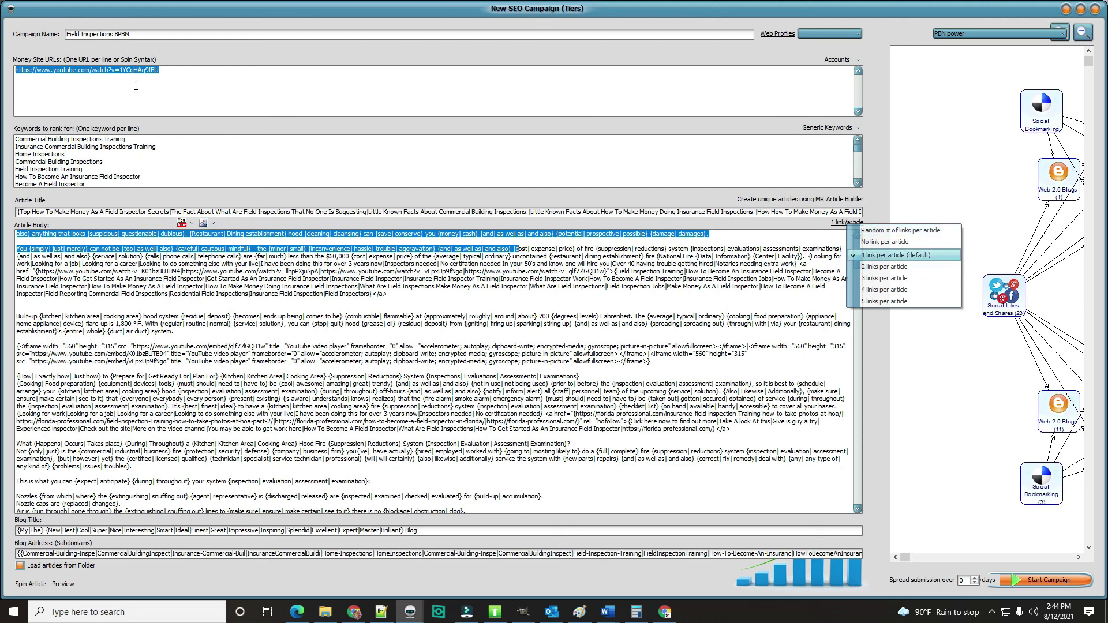
key(Up)
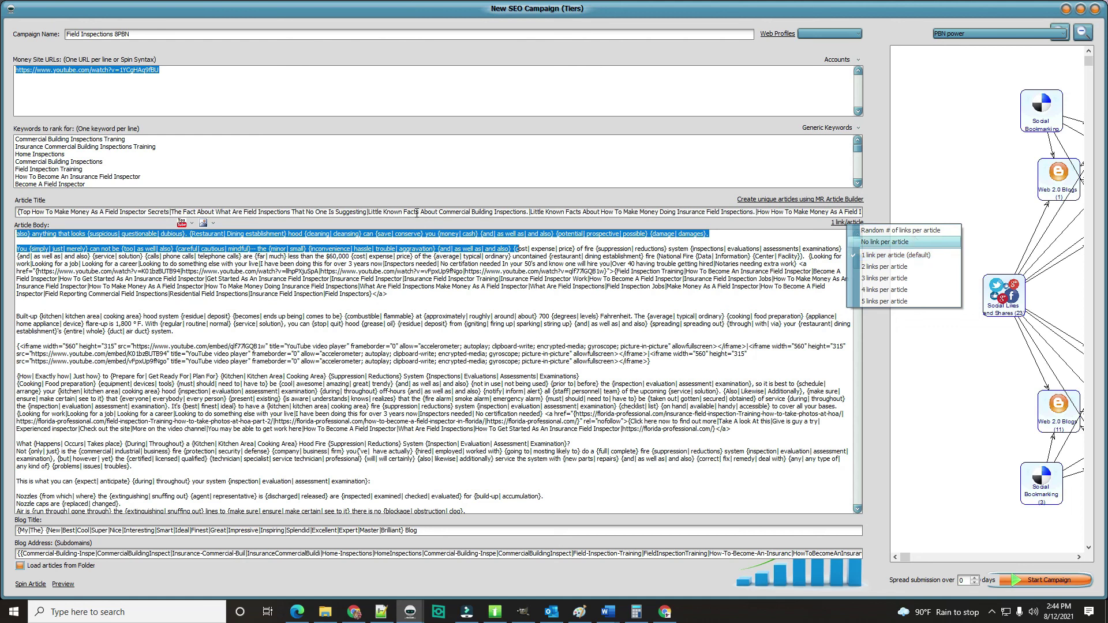
click(191, 224)
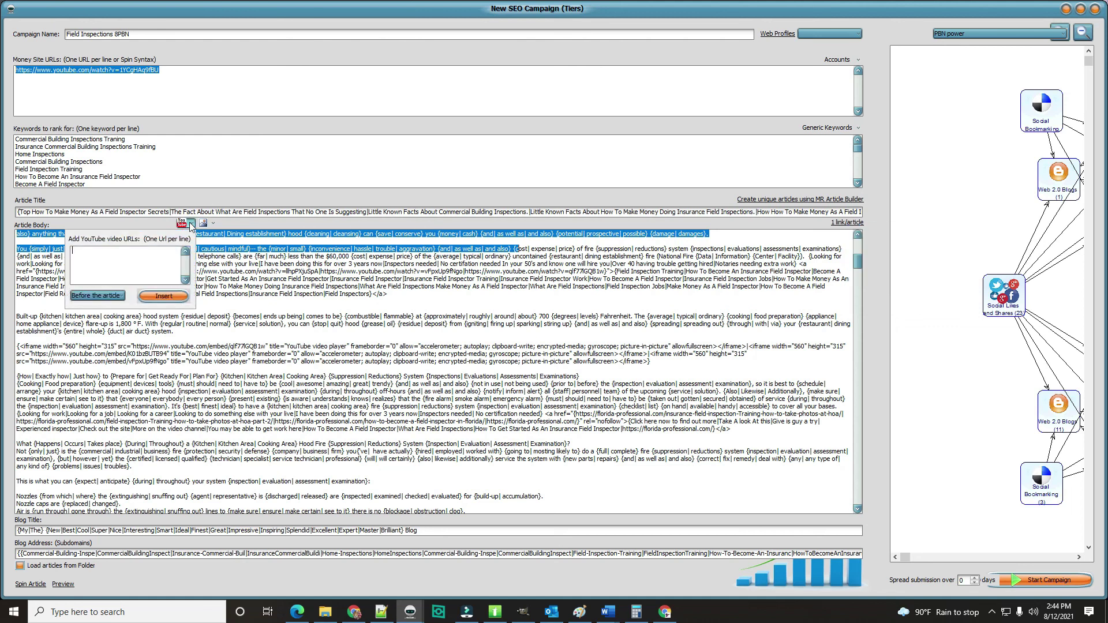